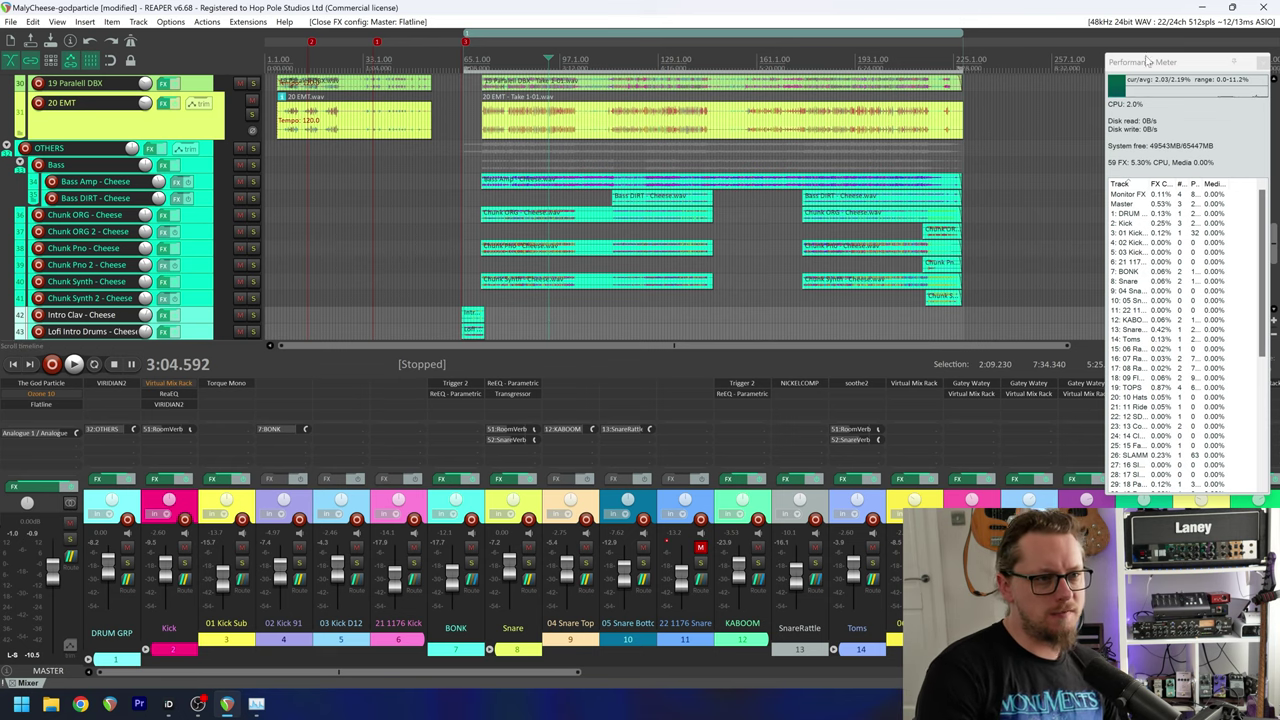
left_click(1132, 21)
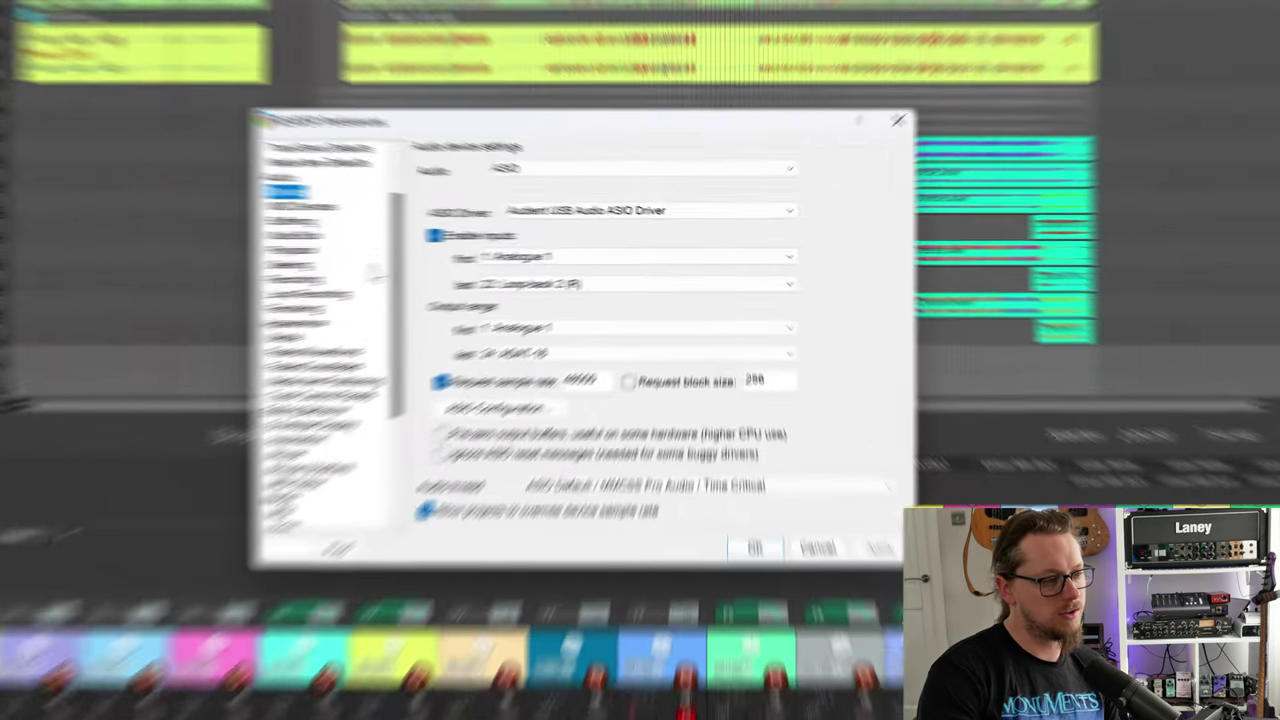
scroll(434, 231, "up", 3)
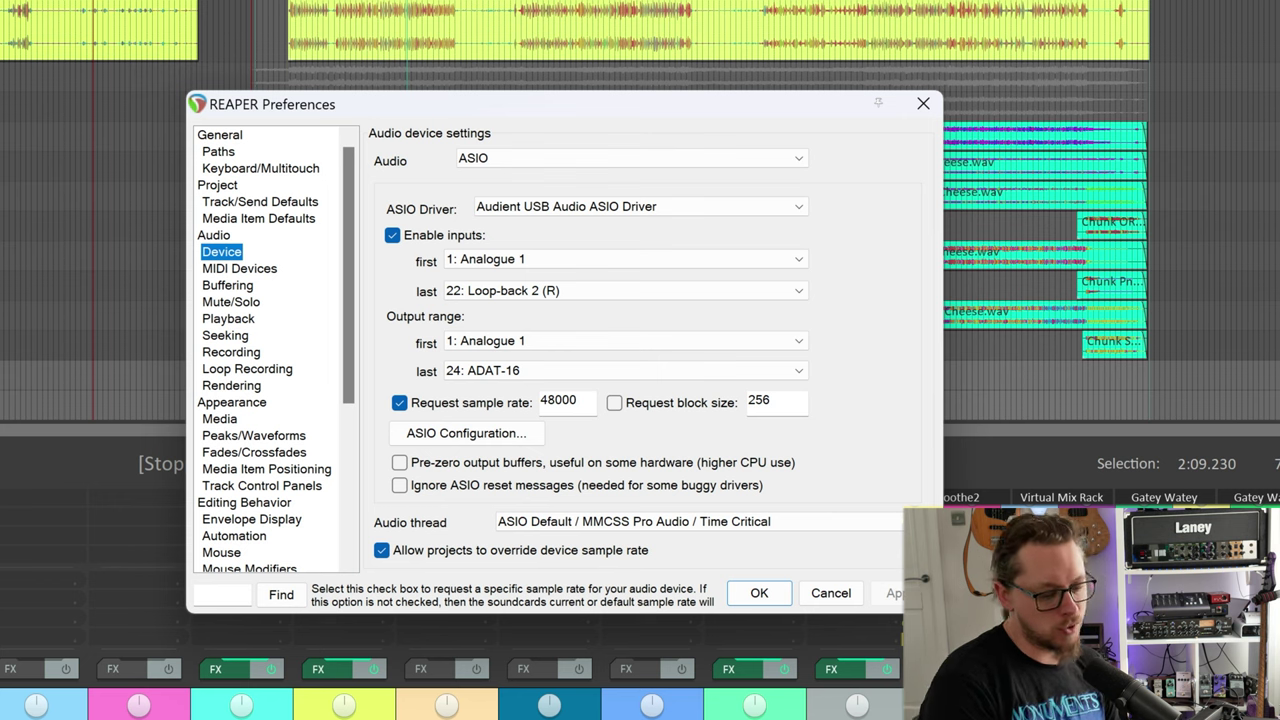
left_click(776, 403)
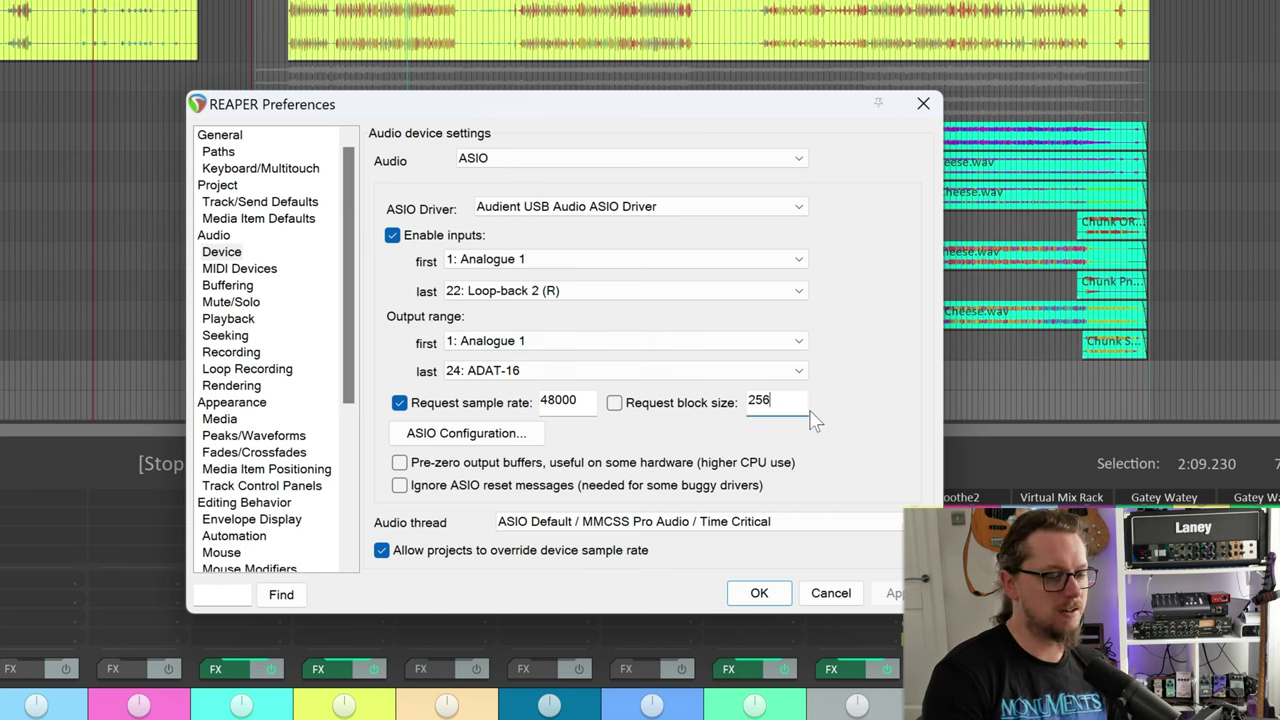
left_click(758, 594)
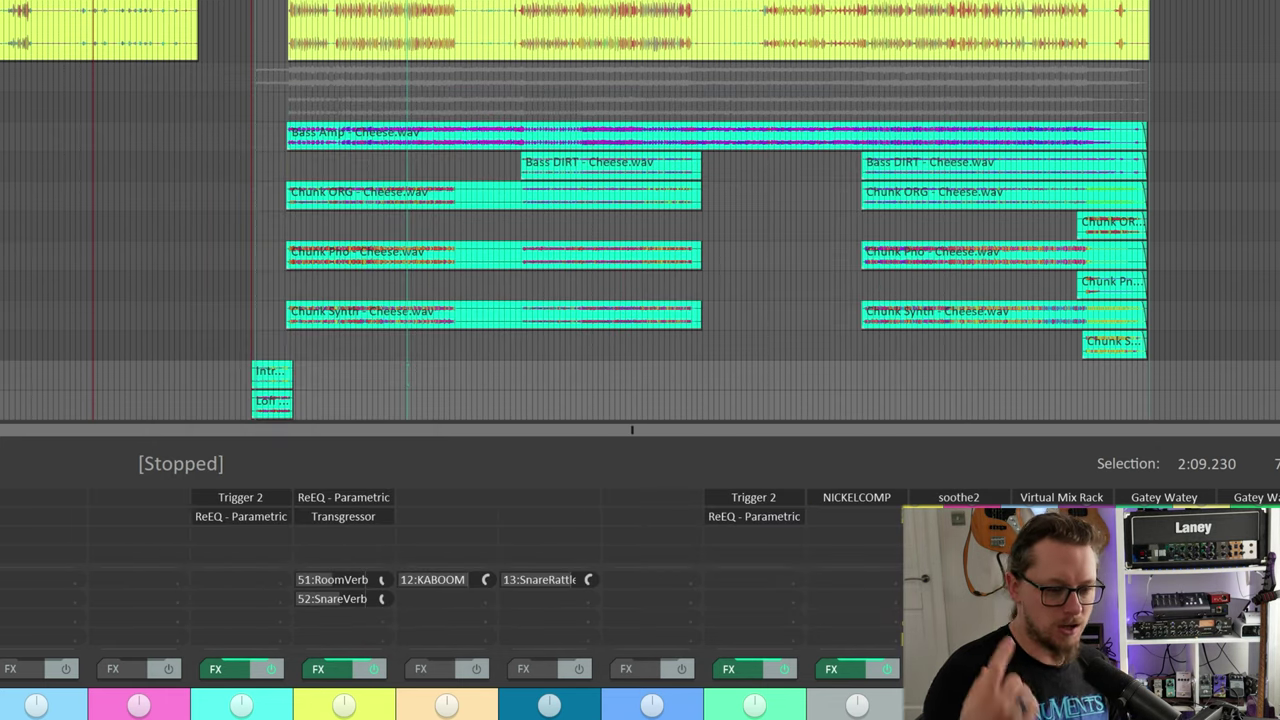
key("ctrl+p")
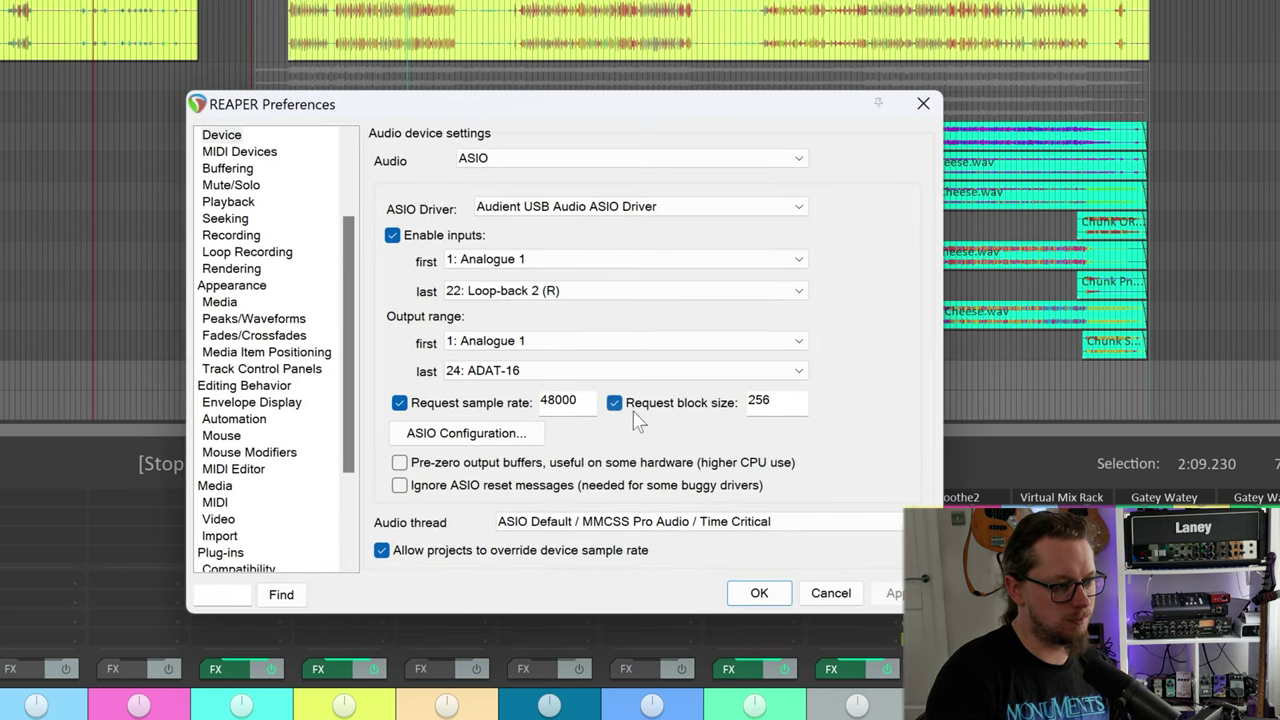
left_click(782, 404)
key("ctrl+a")
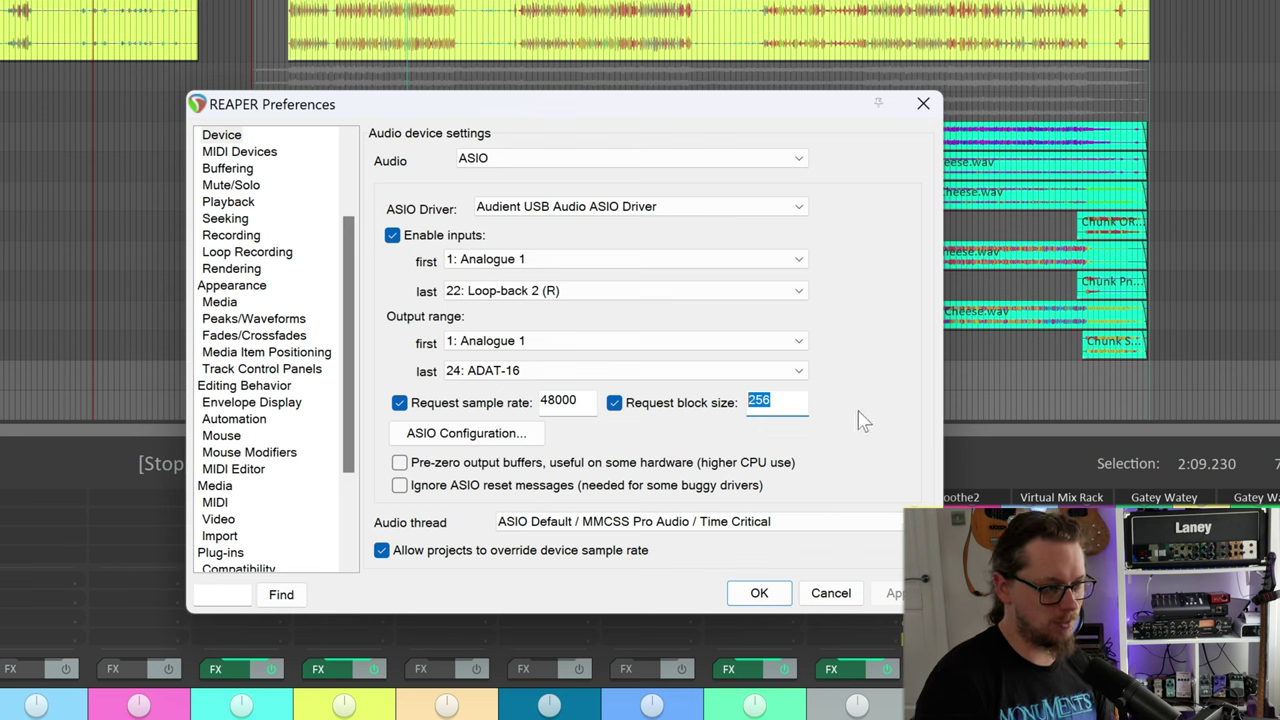
left_click(614, 402)
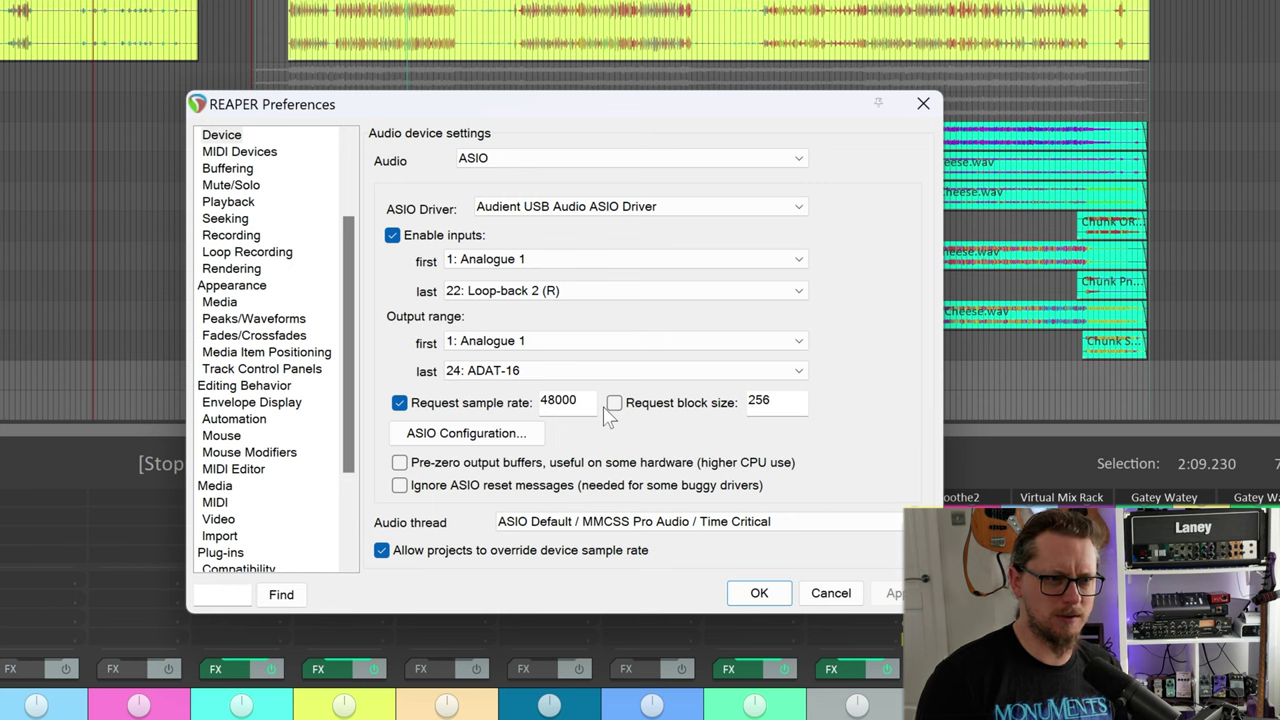
scroll(285, 165, "up", 3)
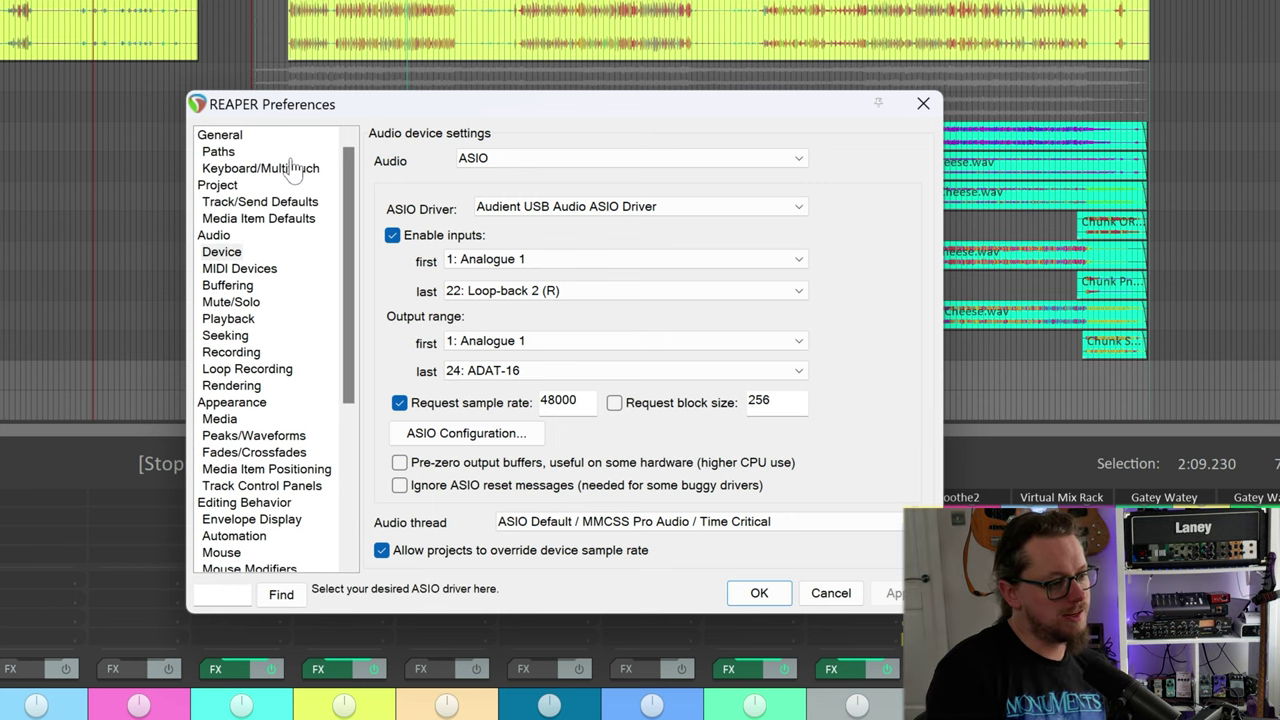
- On the General preferences page, set Maximum undo memory to 512 MB
left_click(225, 138)
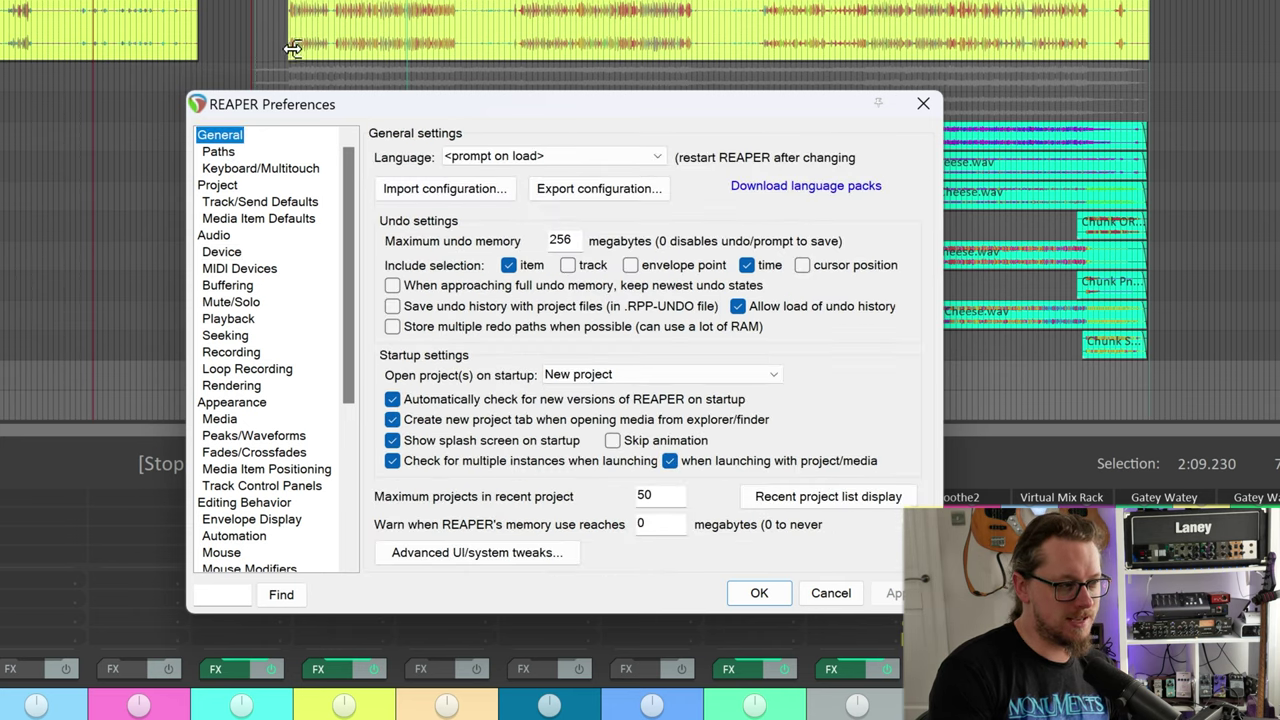
scroll(287, 370, "down", 5)
scroll(280, 300, "up", 5)
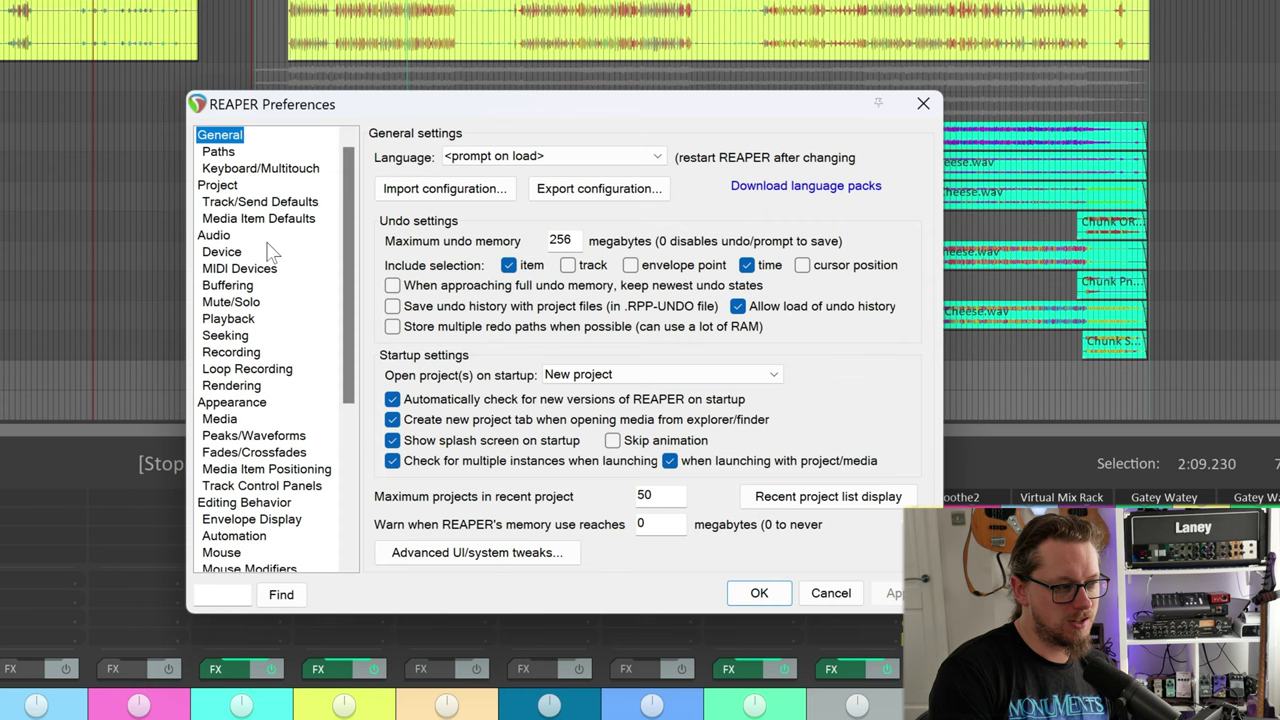
scroll(271, 255, "down", 5)
scroll(260, 268, "up", 5)
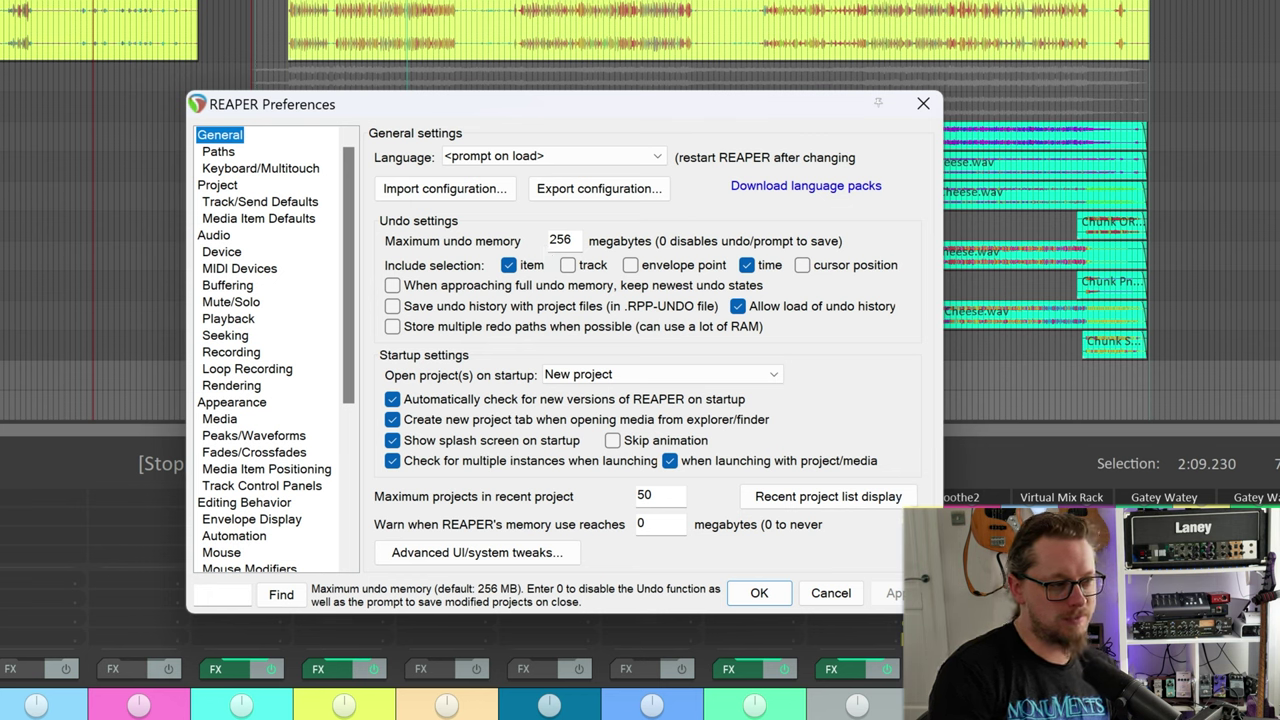
key("Tab")
type("512")
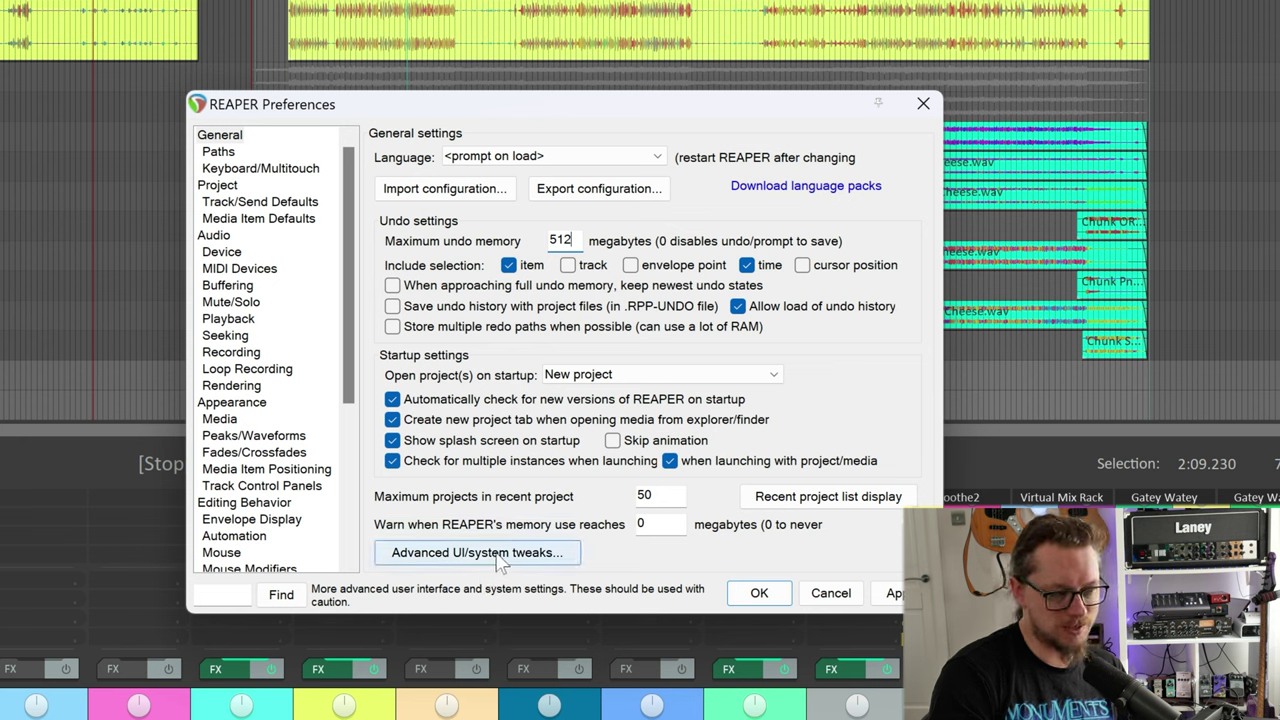
- In Advanced UI/system tweaks, enable 'Restrict REAPER to specific CPUs'
left_click(501, 561)
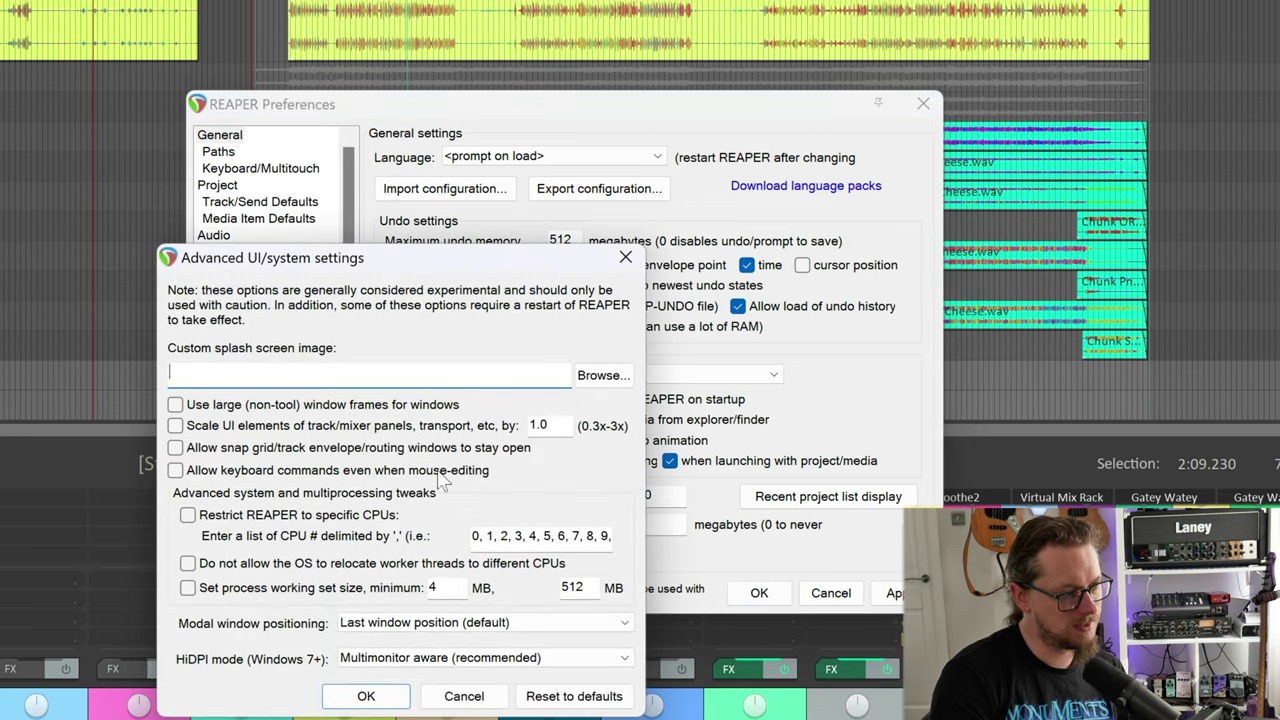
left_click_drag(269, 265, 386, 188)
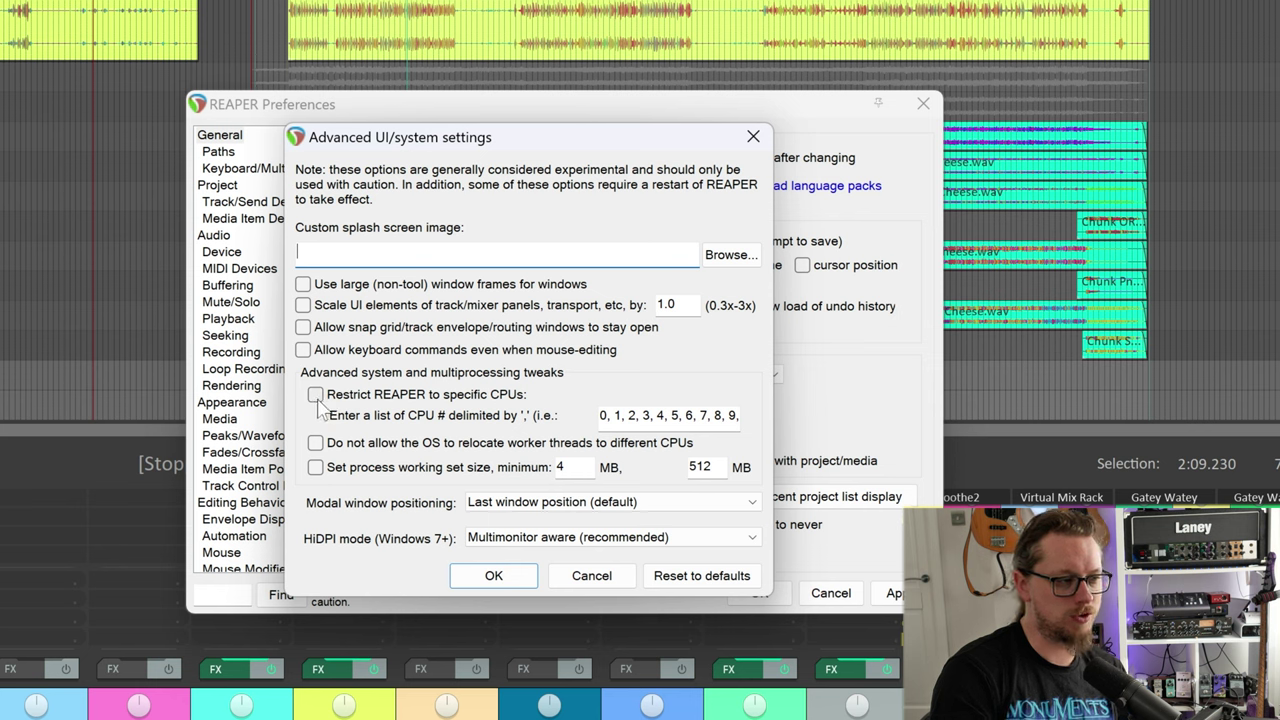
left_click(315, 395)
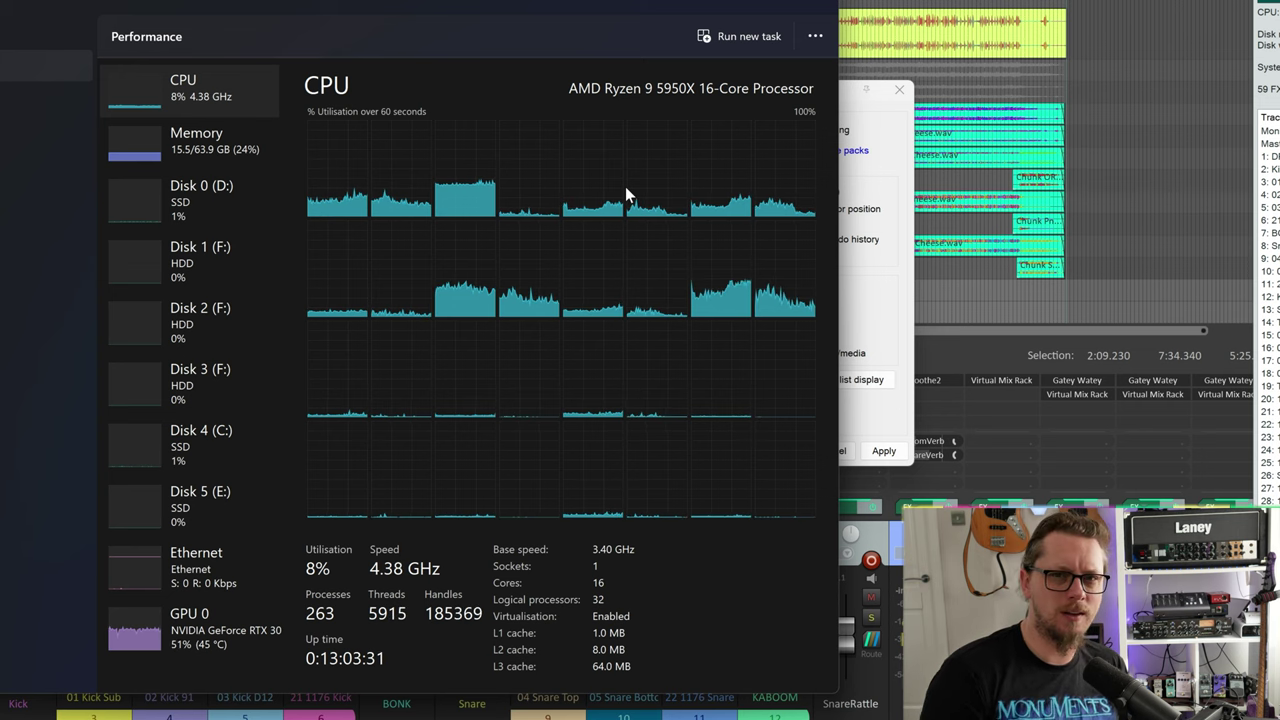
left_click(898, 210)
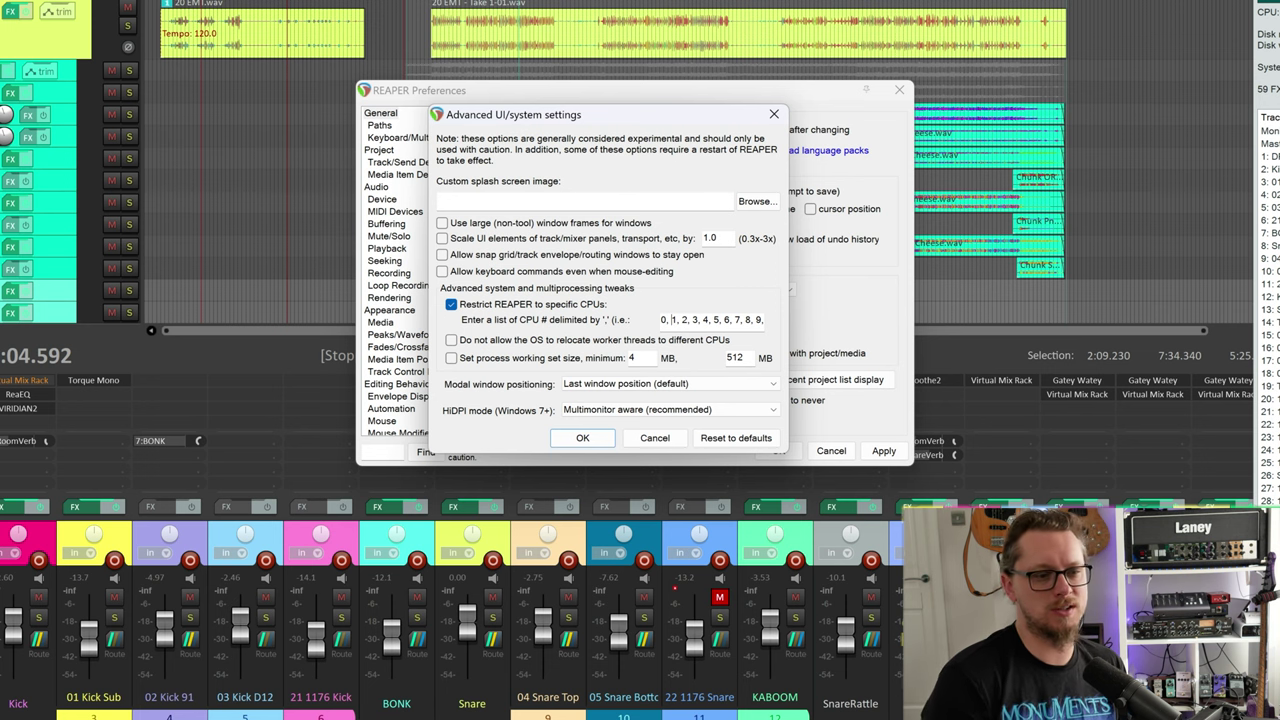
- Change the restricted CPU list to even cores 0, 2, 4 … 30, then close the dialog
left_click(671, 320)
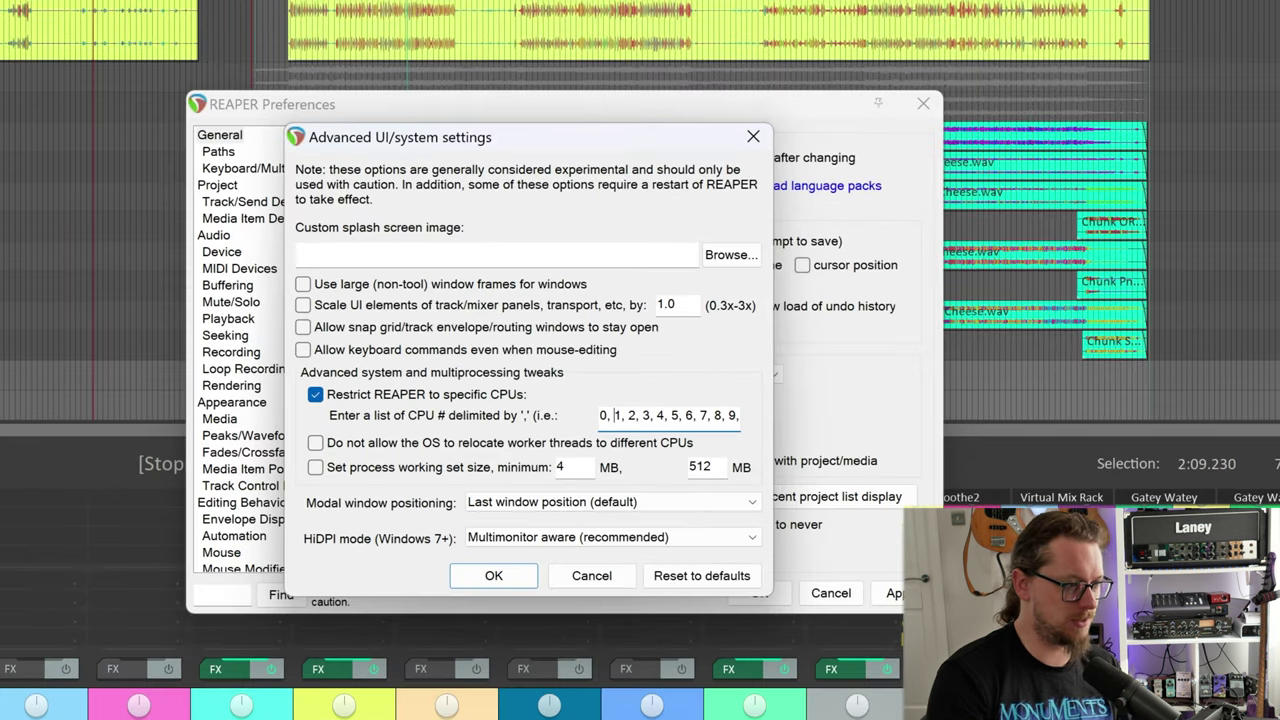
left_click_drag(600, 415, 681, 415)
left_click(742, 416)
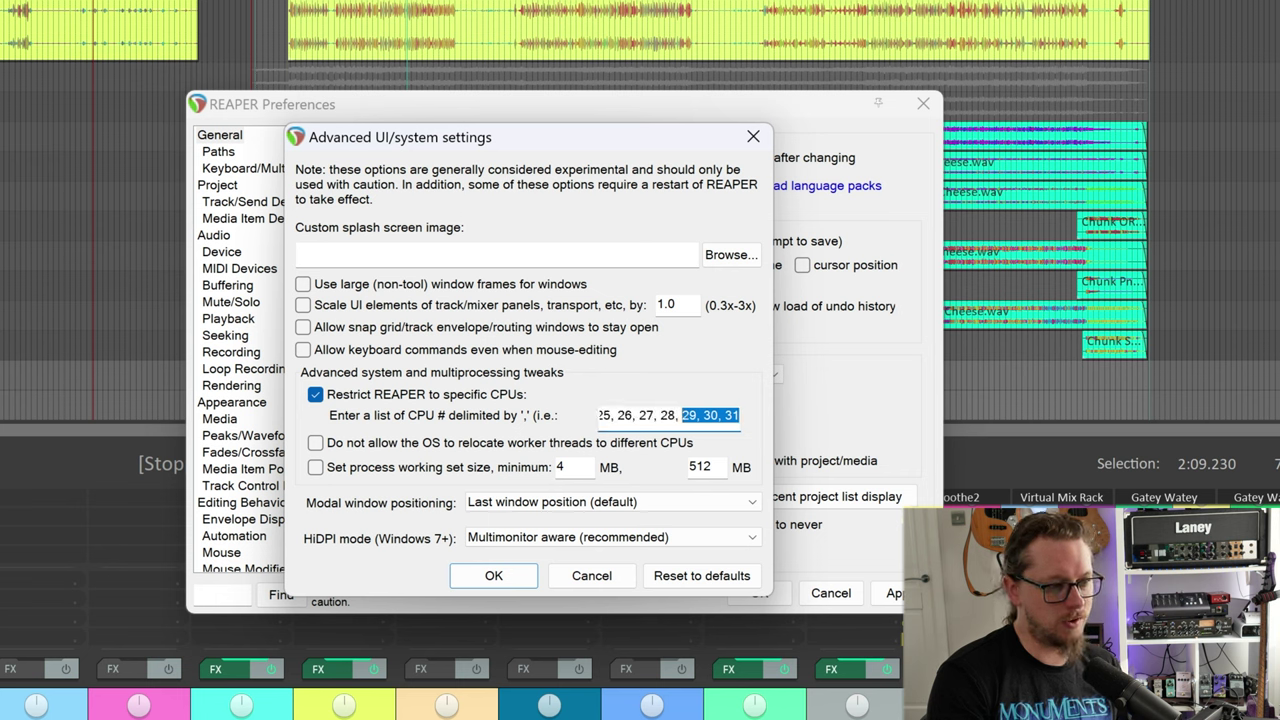
key("shift+Home")
left_click(636, 415)
key("shift+End")
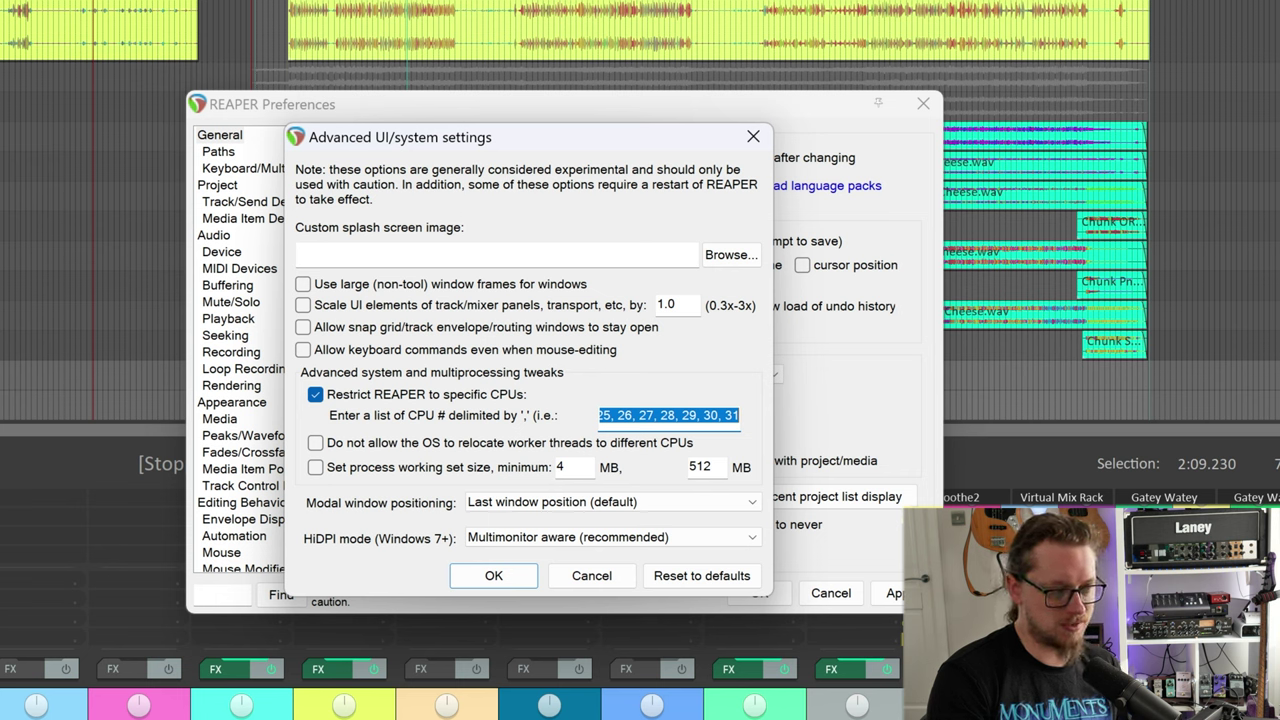
key("End")
key("shift+Home")
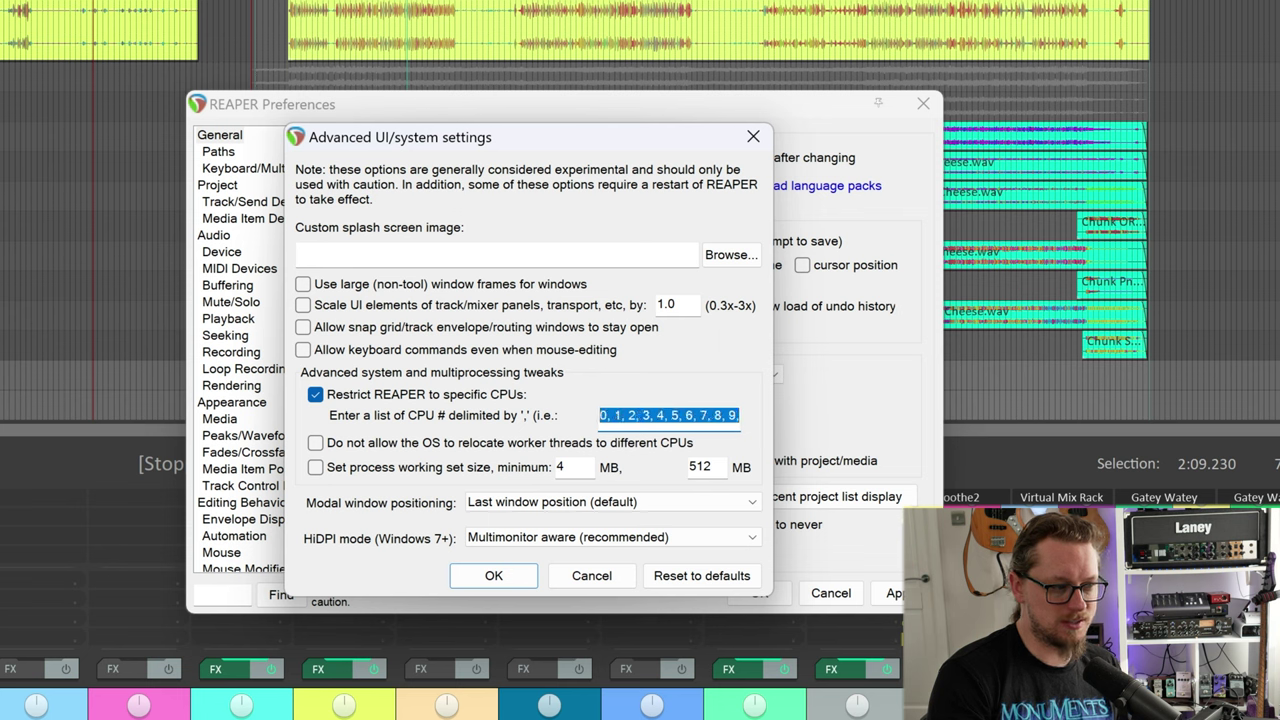
left_click(638, 415)
key("shift+End")
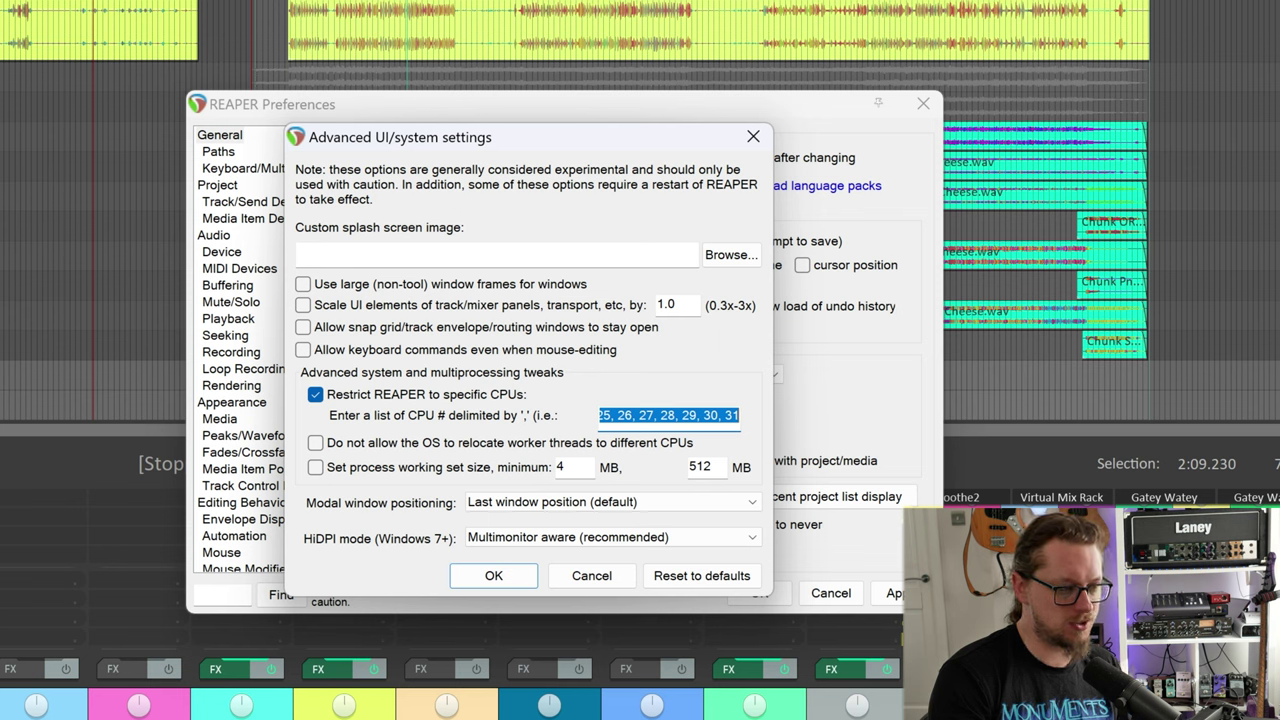
key("BackSpace")
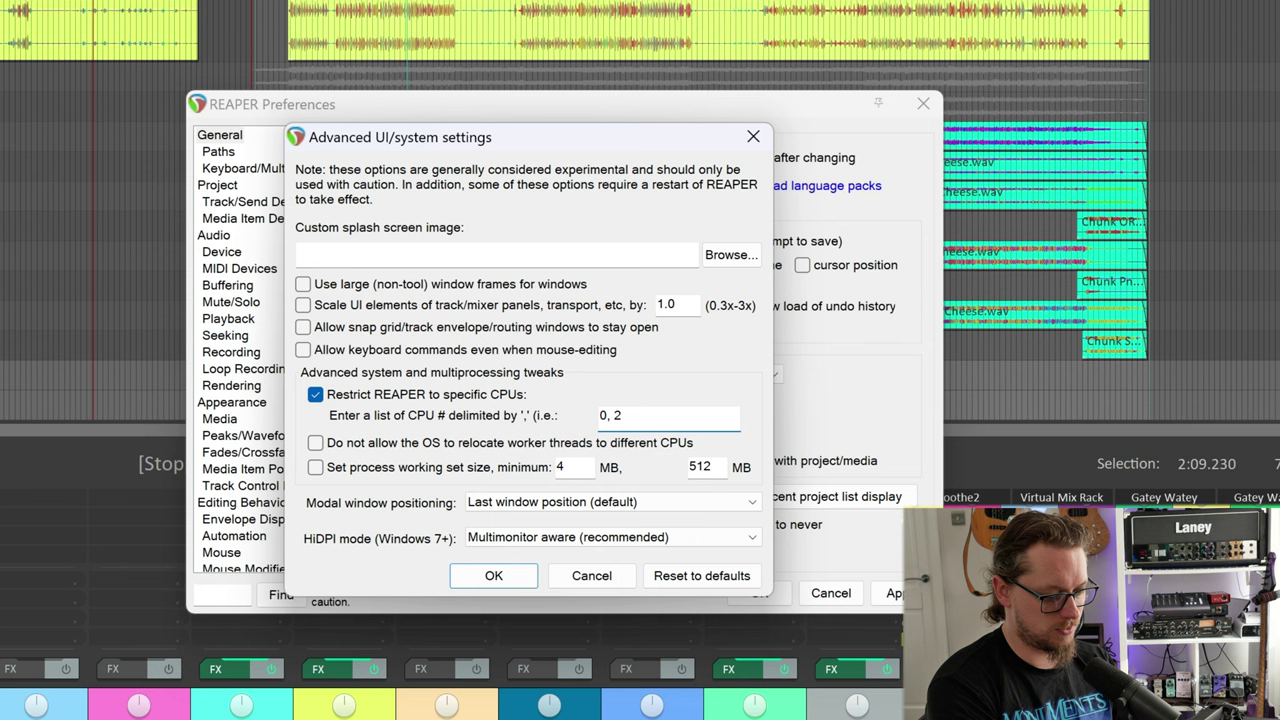
type("2, 4, 6, 8, 10, ")
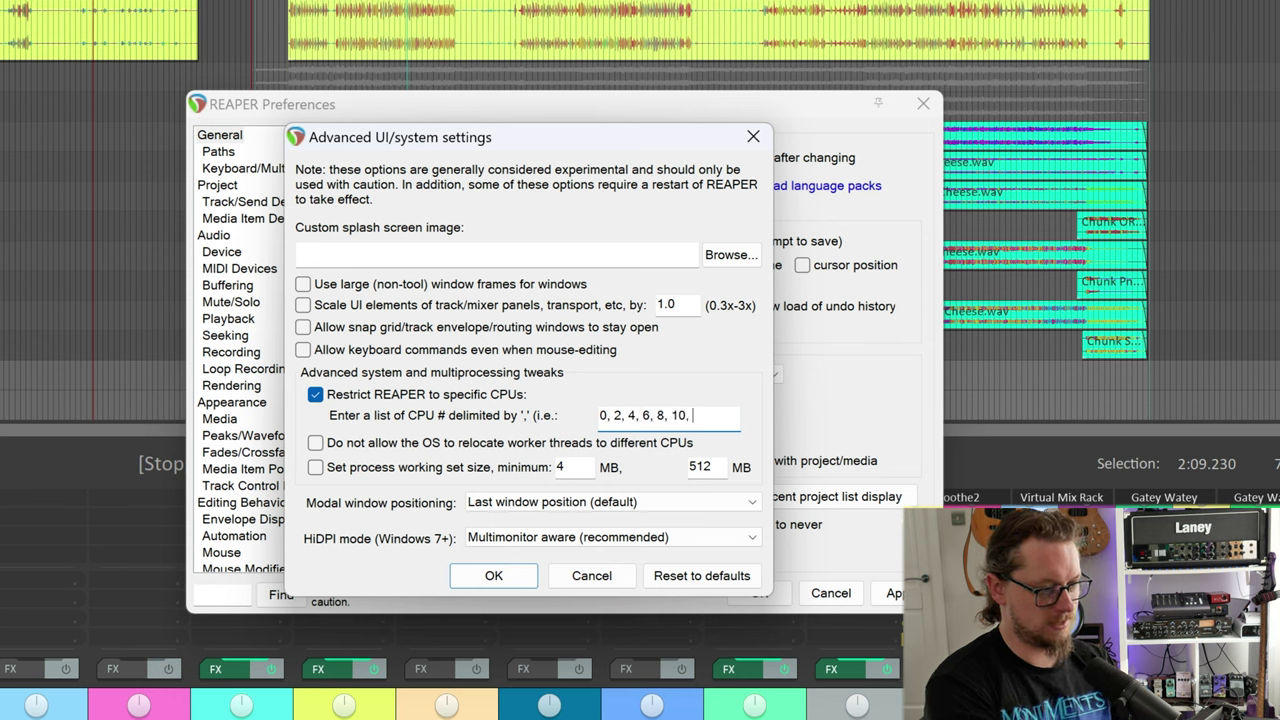
type("12, 14, 16, 18")
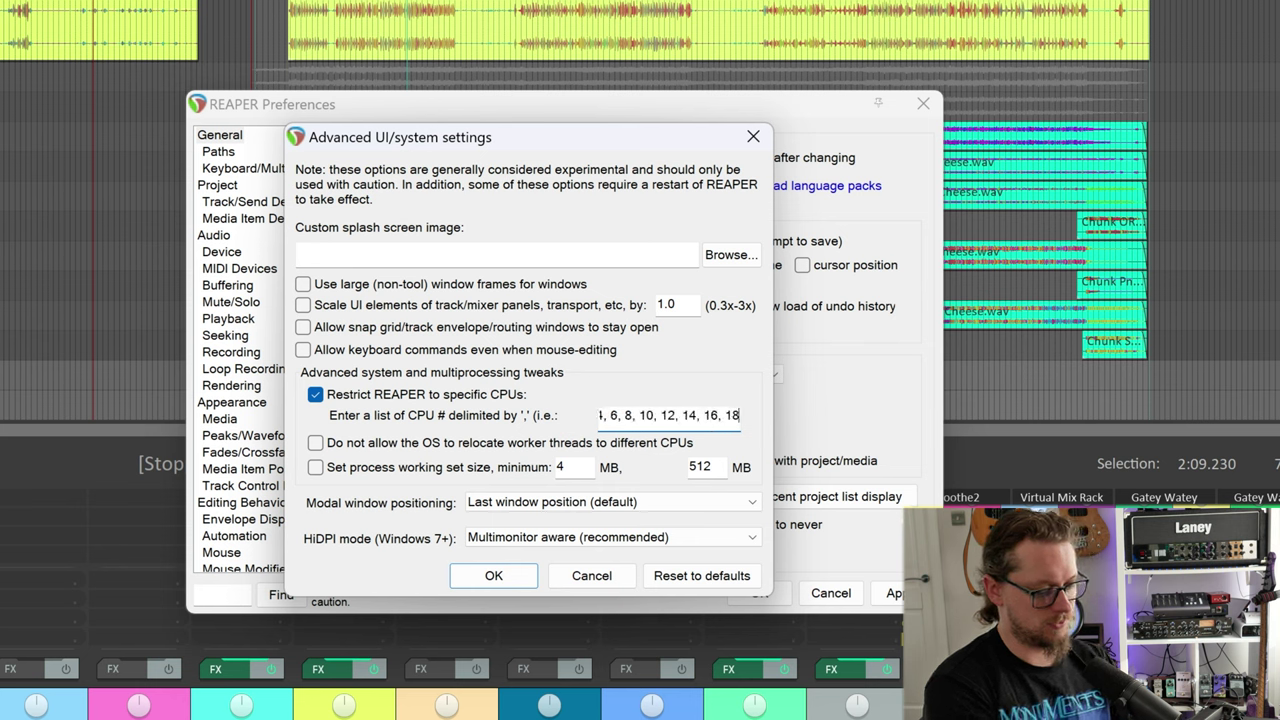
type(", 20, 22, 2")
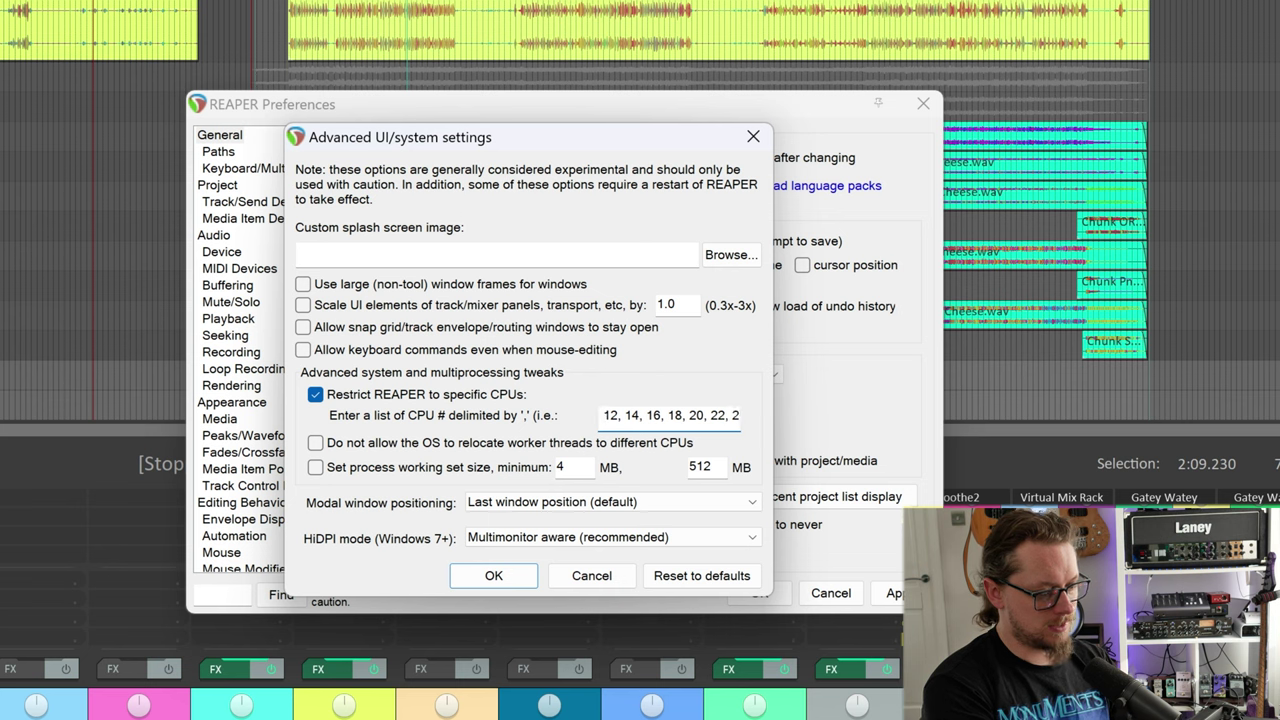
type("4, 26, 2")
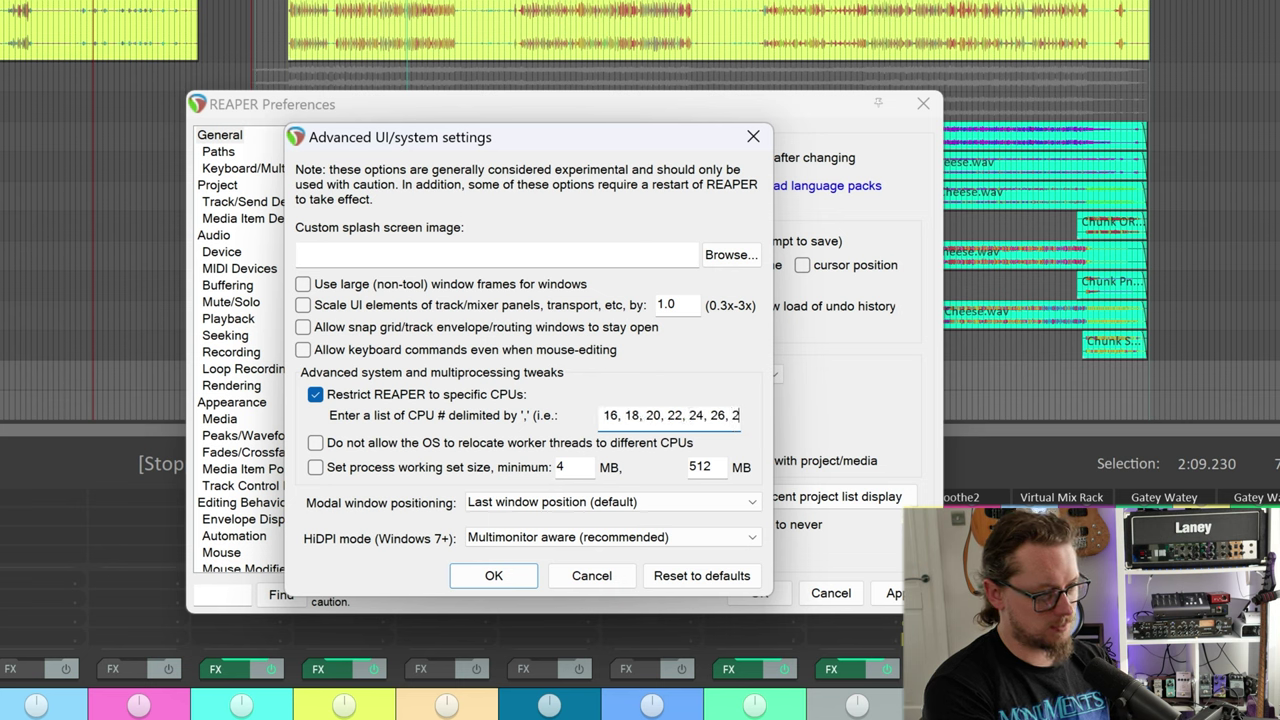
type("8, 30")
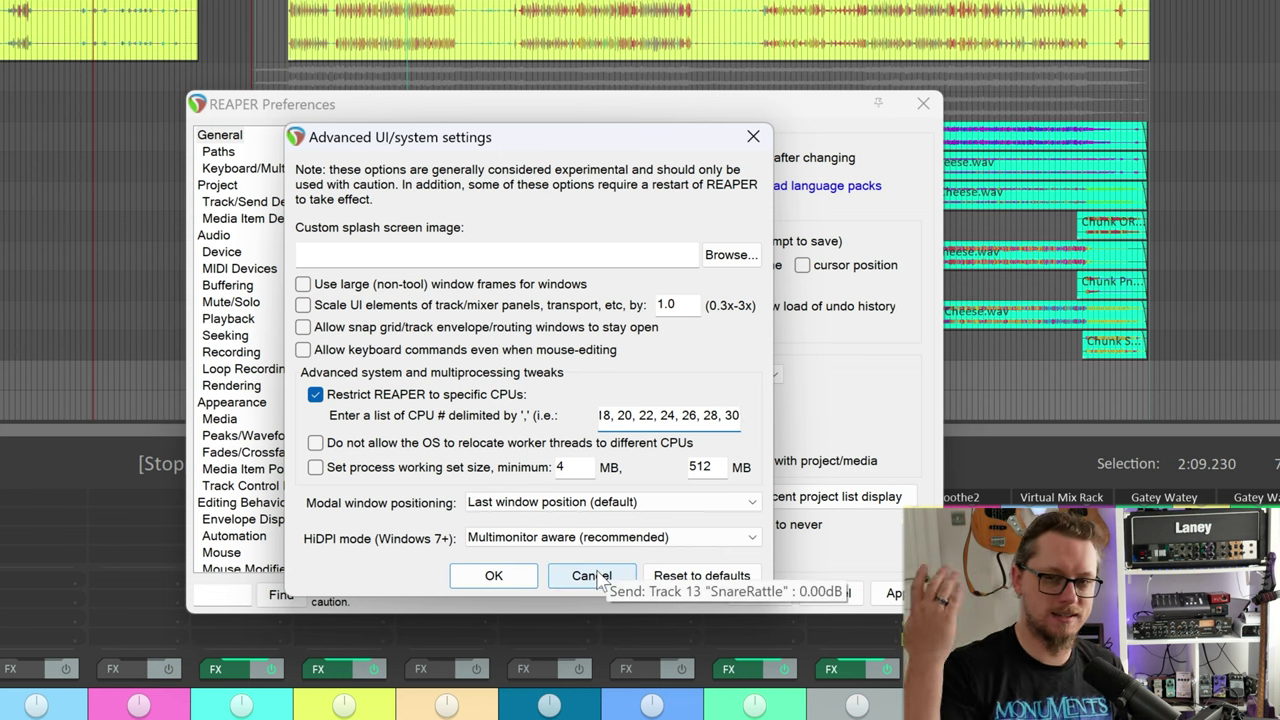
left_click(493, 575)
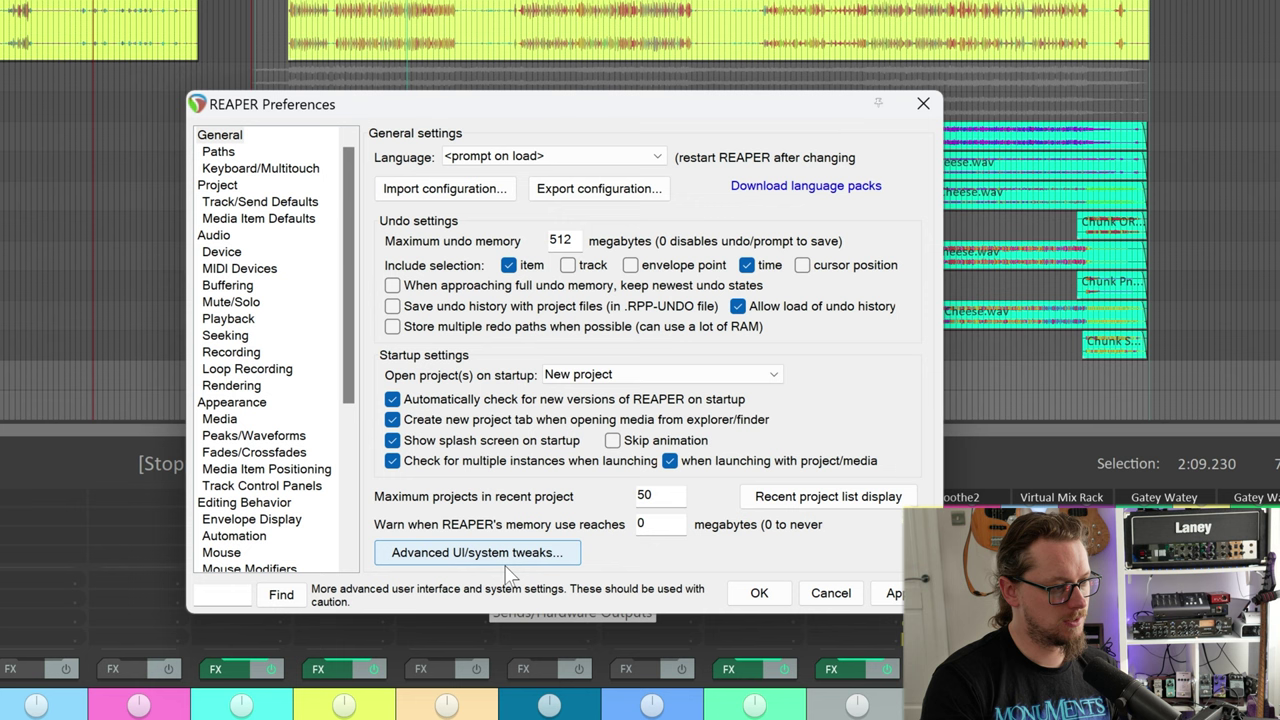
- Close Preferences and compare CPU load in Task Manager during project playback
left_click(759, 593)
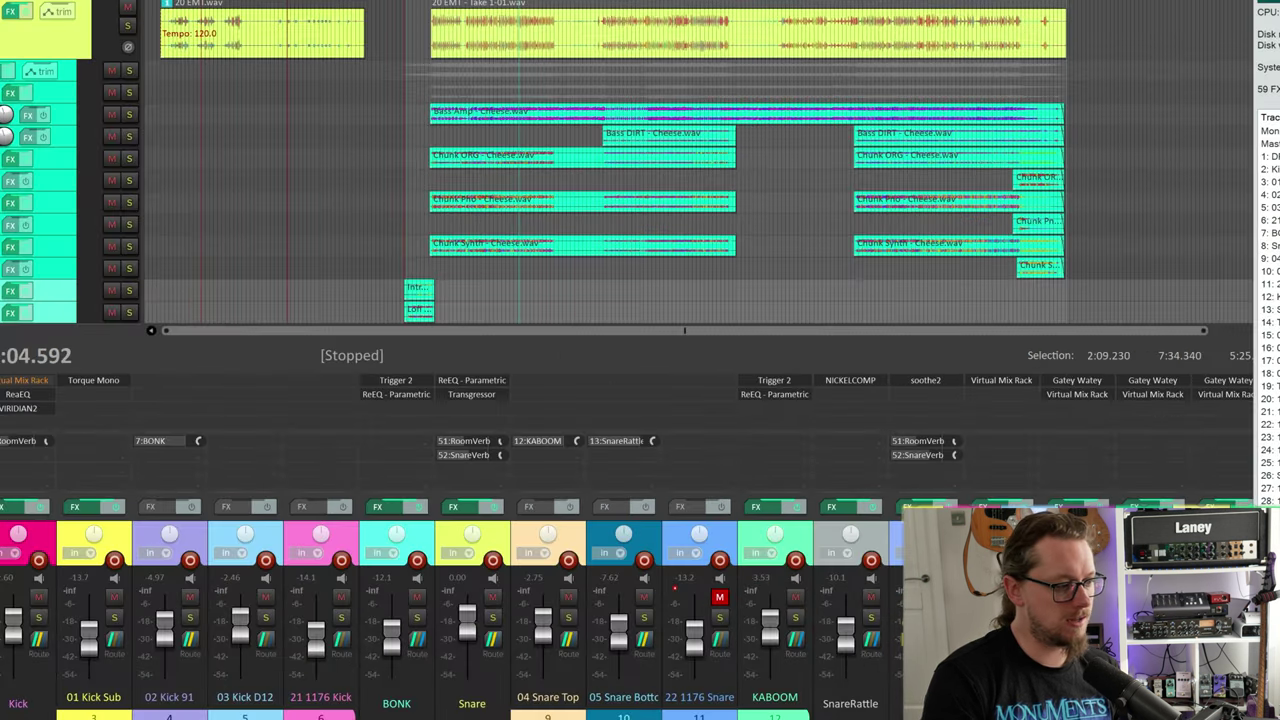
key("ctrl+shift+Escape")
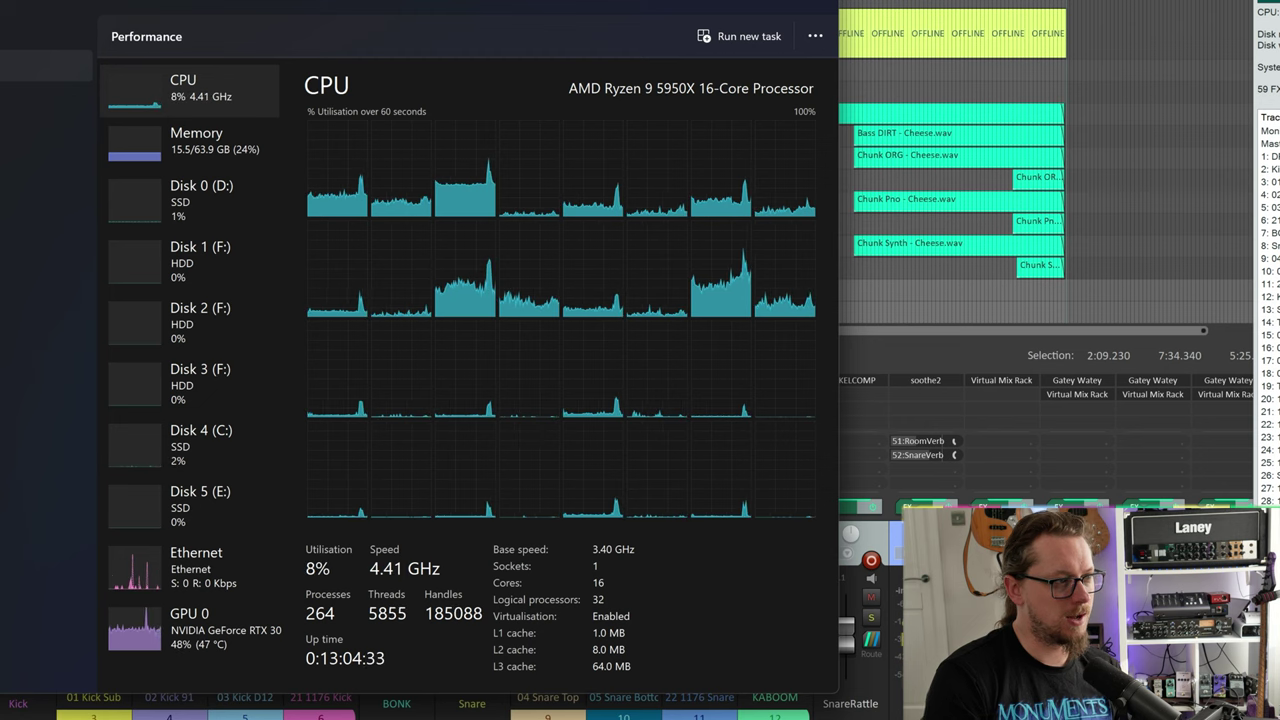
key("alt+Tab")
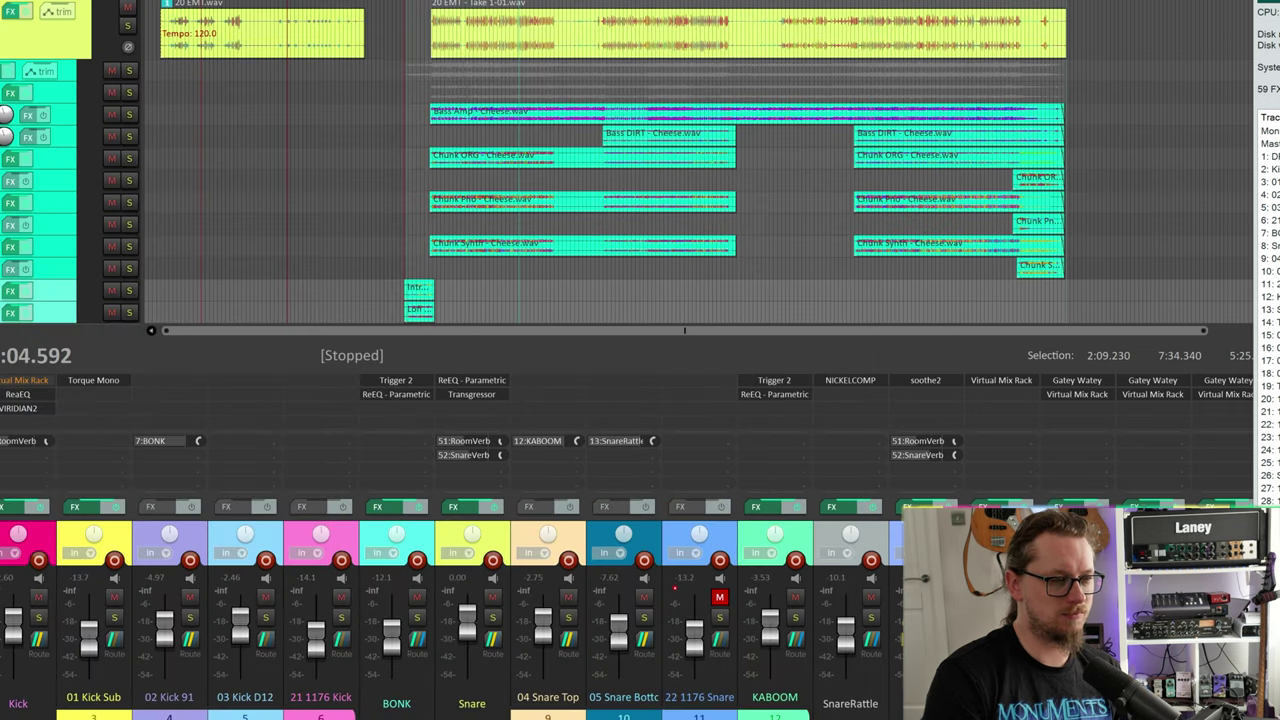
scroll(450, 600, "right", 10)
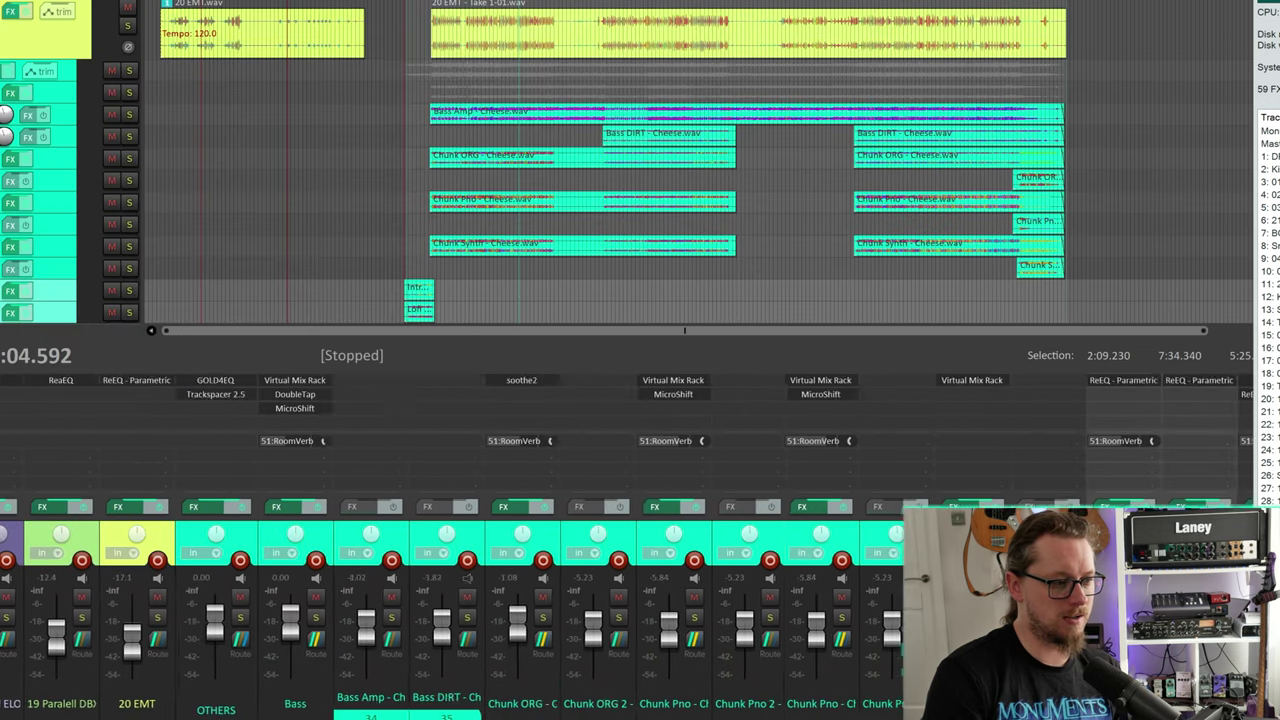
key("space")
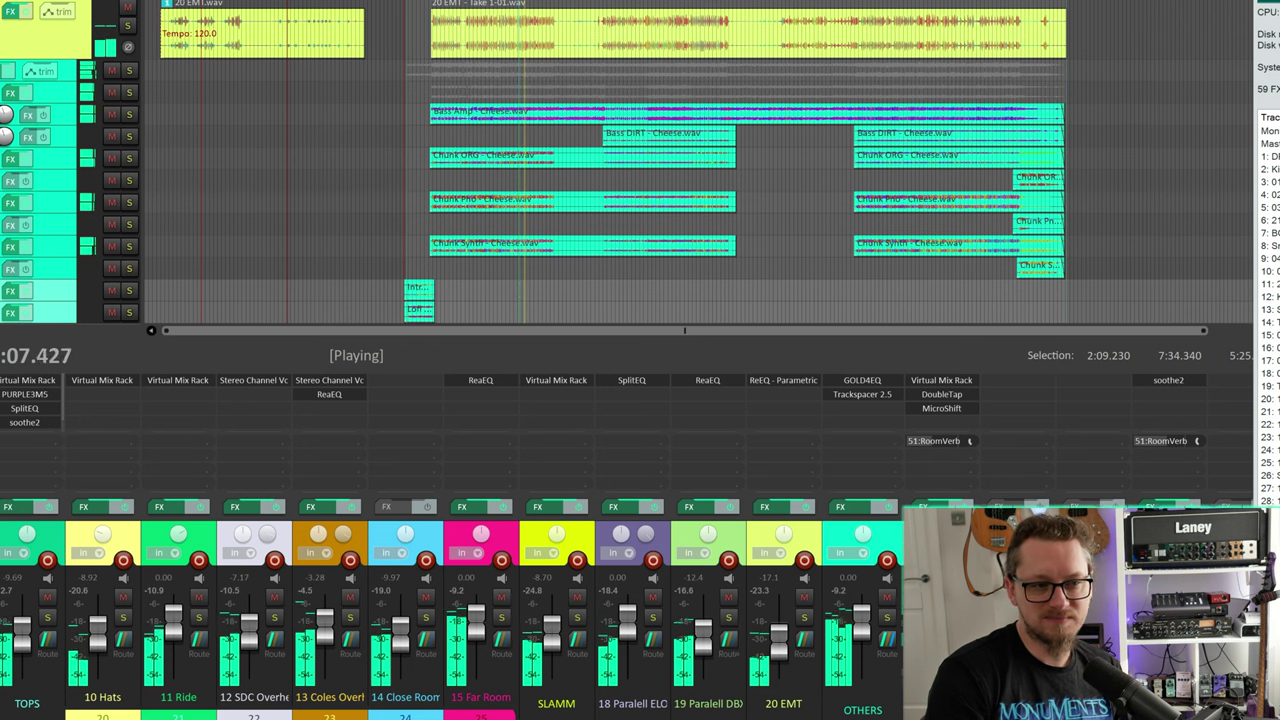
key("ctrl+shift+Escape")
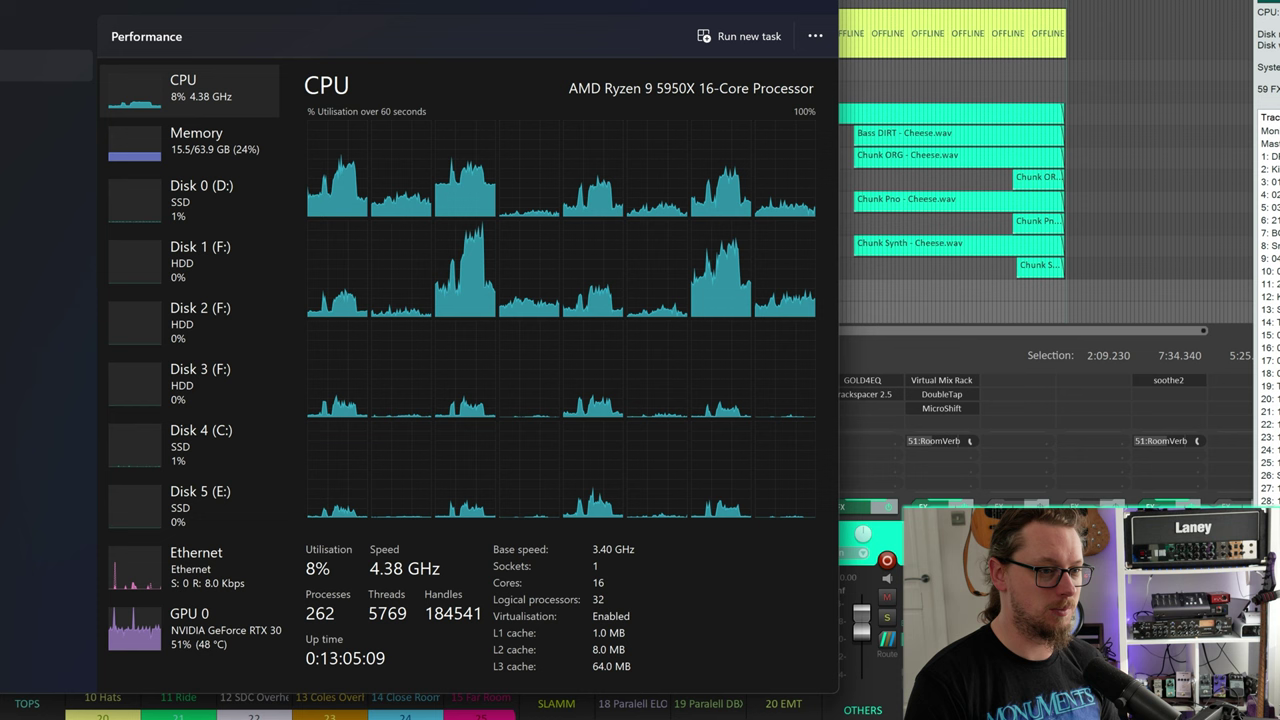
left_click(1252, 80)
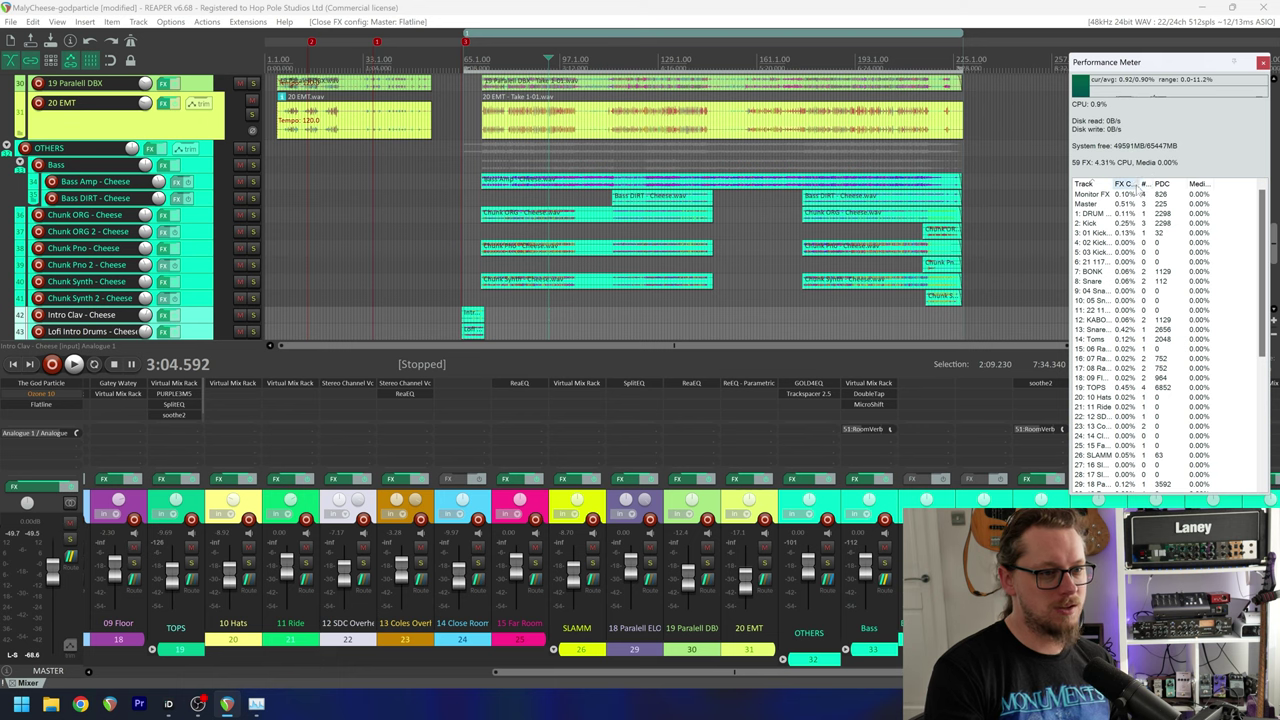
- Widen the Performance Meter's FX CPU and Track columns, recheck CPU during playback, then stop
mouse_move(1141, 184)
left_mouse_down()
mouse_move(1154, 184)
mouse_move(1135, 183)
left_mouse_up()
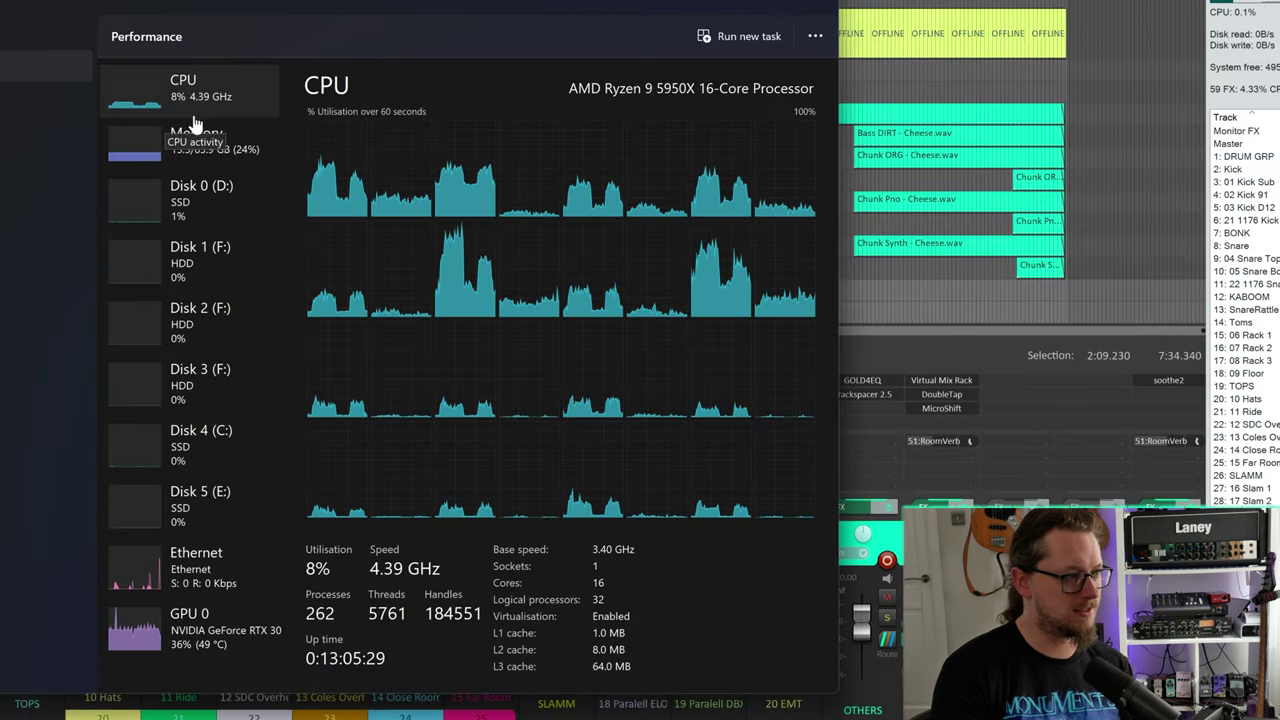
key("alt+Tab")
key("space")
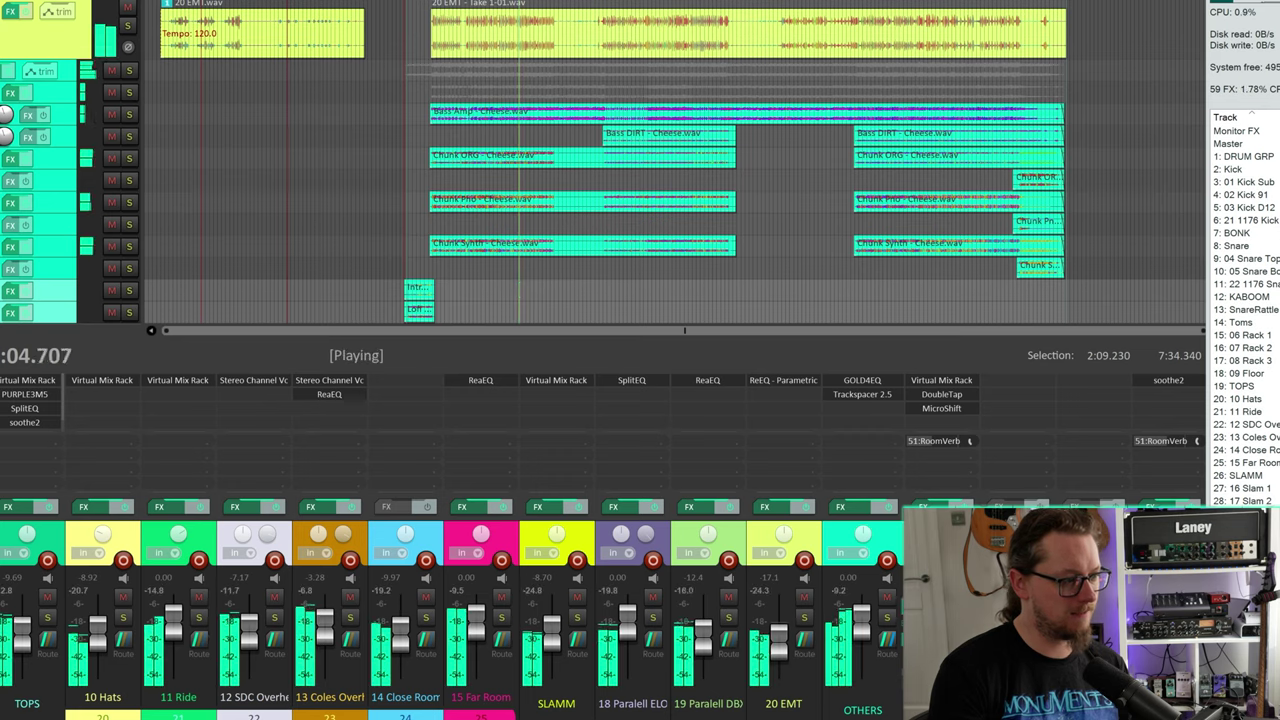
key("alt+Tab")
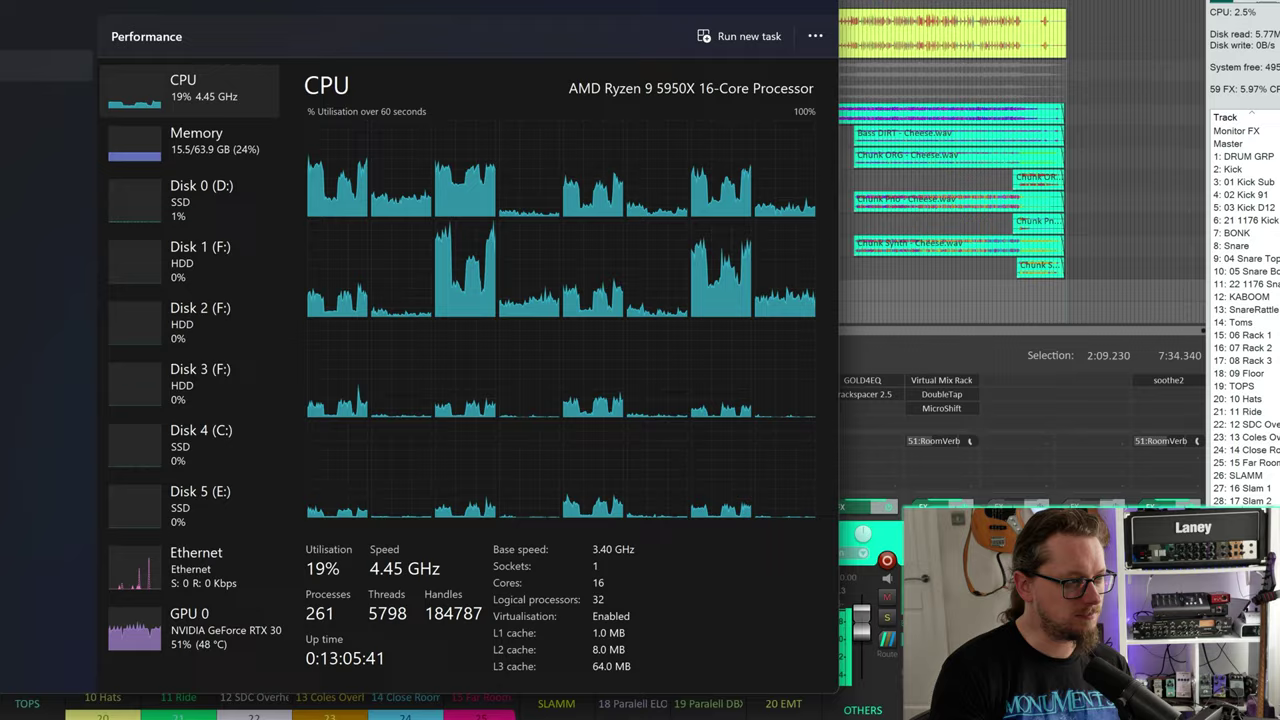
left_click(815, 1)
key("space")
scroll(590, 190, "down", 2)
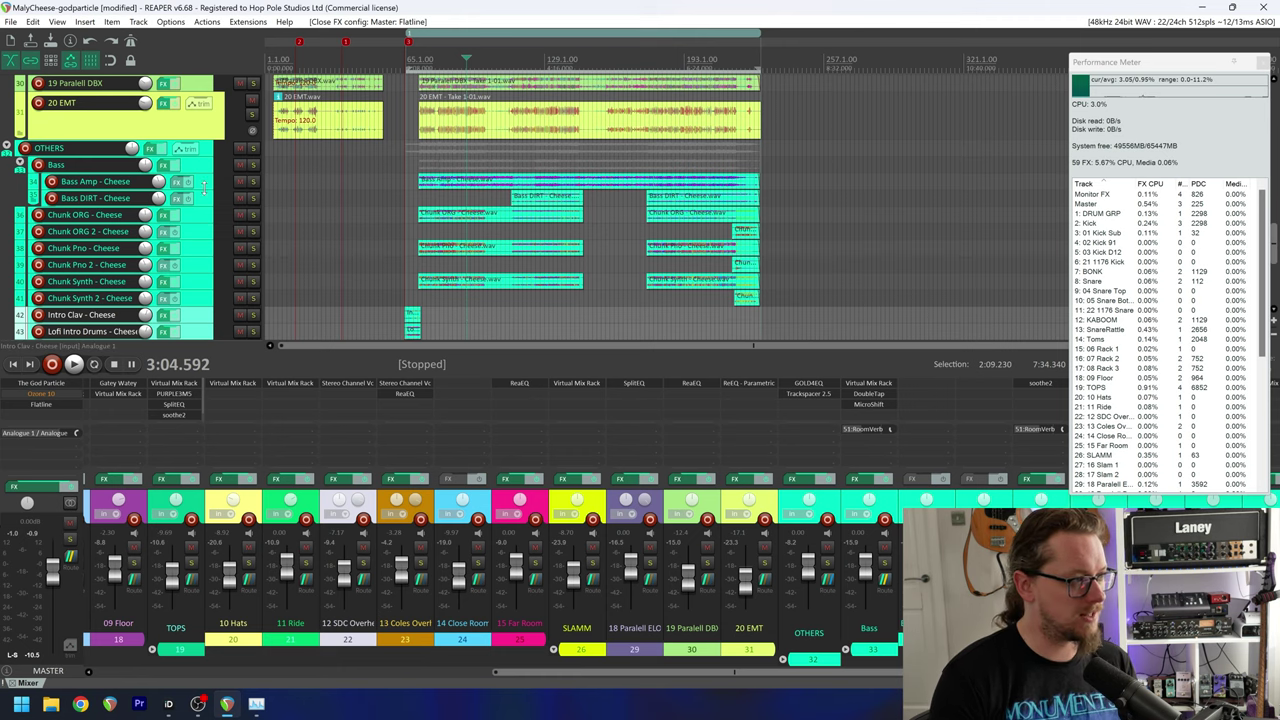
- Drag the Bass Amp - Cheese track's bottom edge down to make it taller
left_click_drag(203, 189, 203, 235)
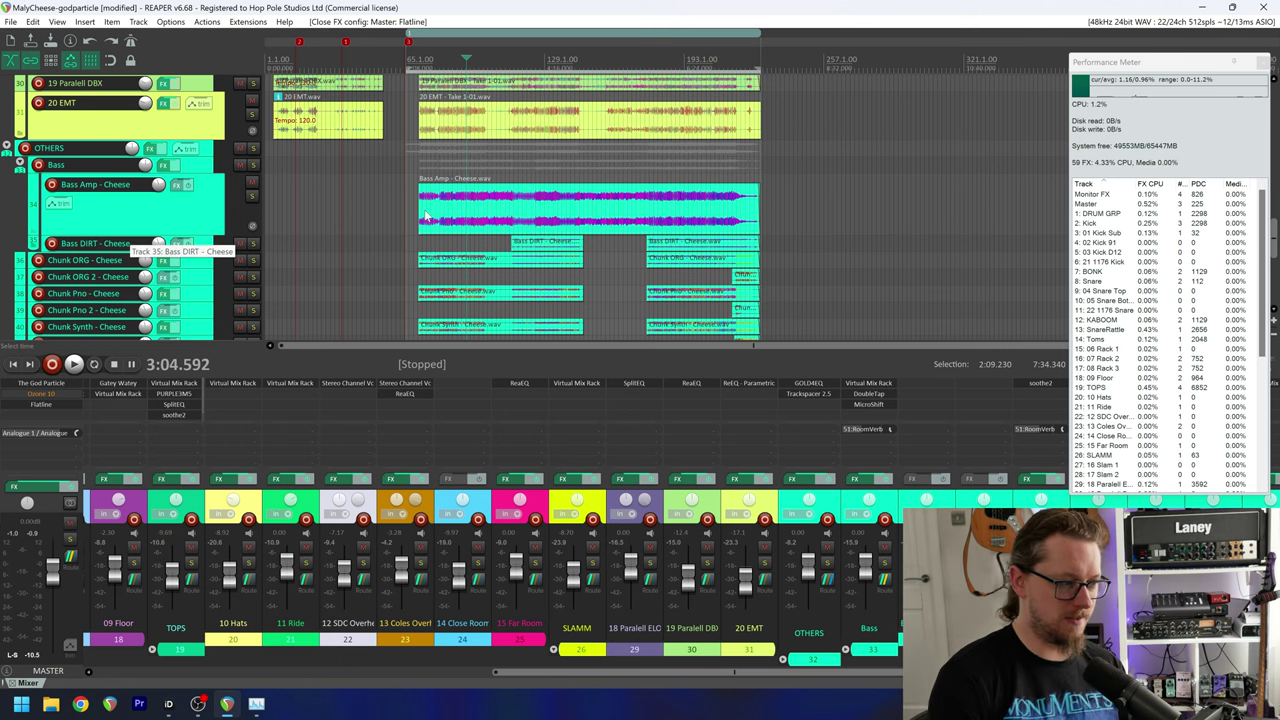
- In Preferences > Audio, enable 'Reduce CPU use of silent tracks during playback', then show Audio > Device
key("ctrl+p")
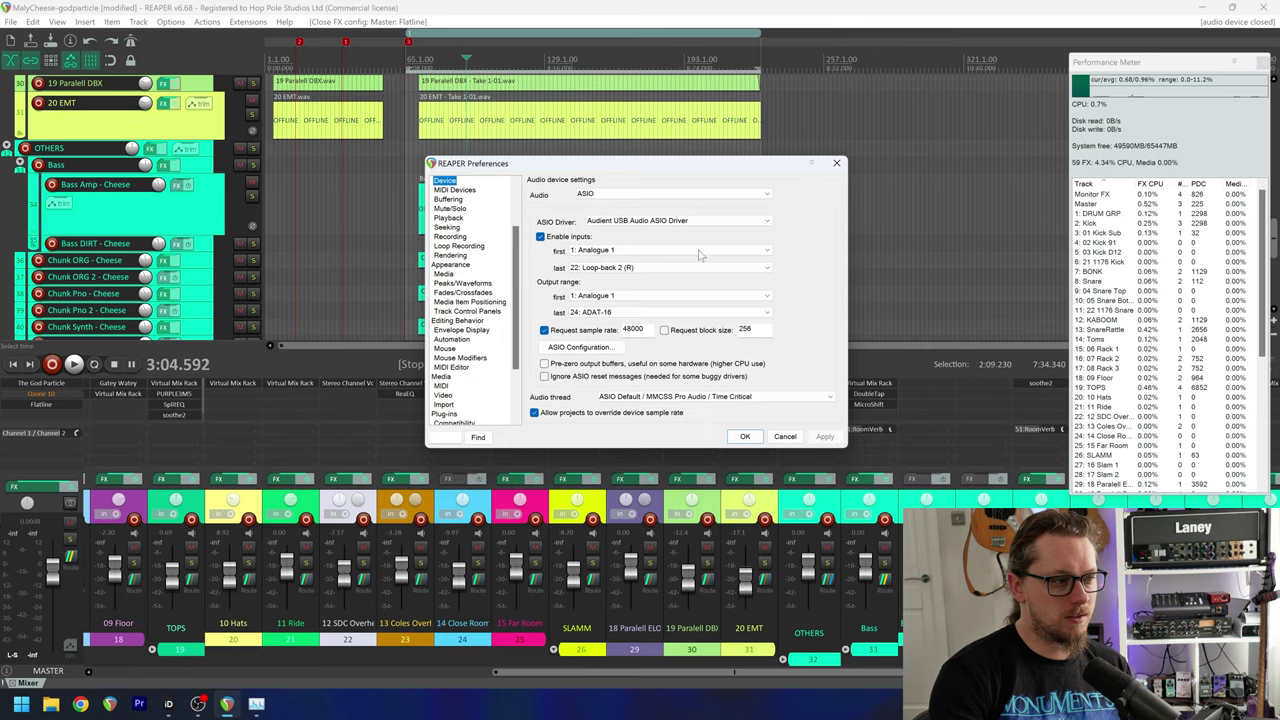
scroll(450, 220, "up", 3)
left_click(443, 180)
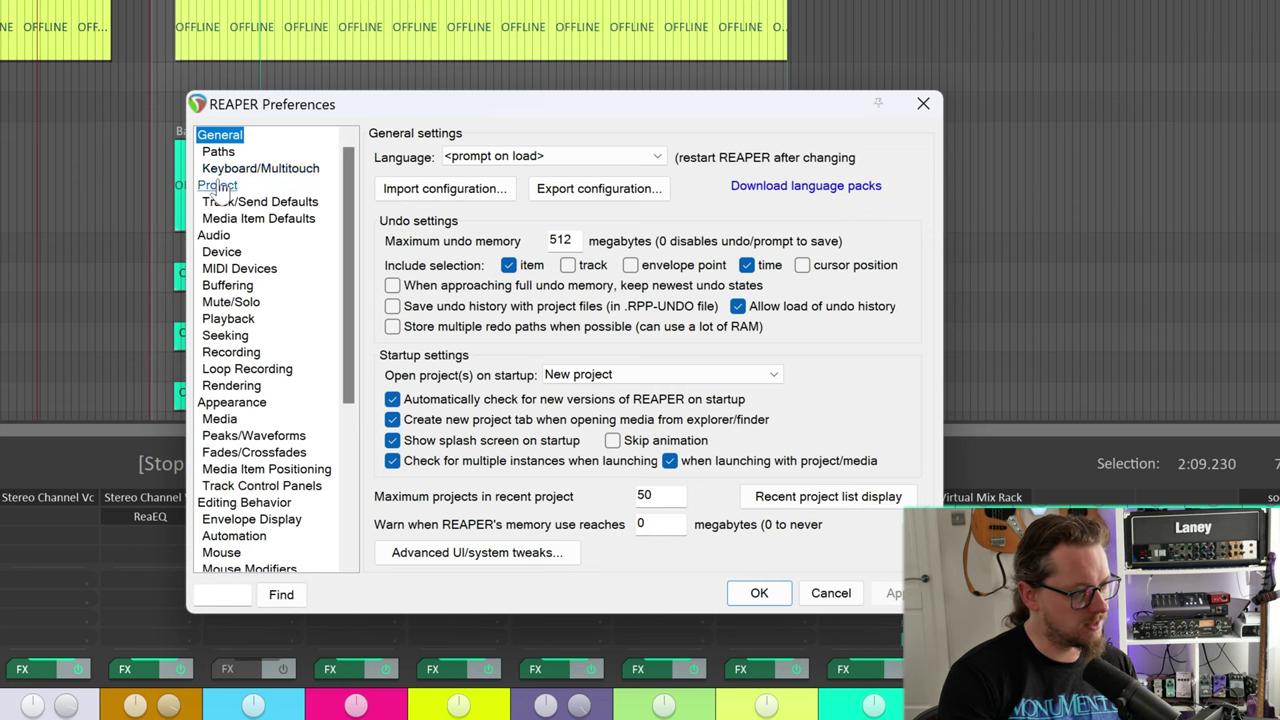
left_click(213, 236)
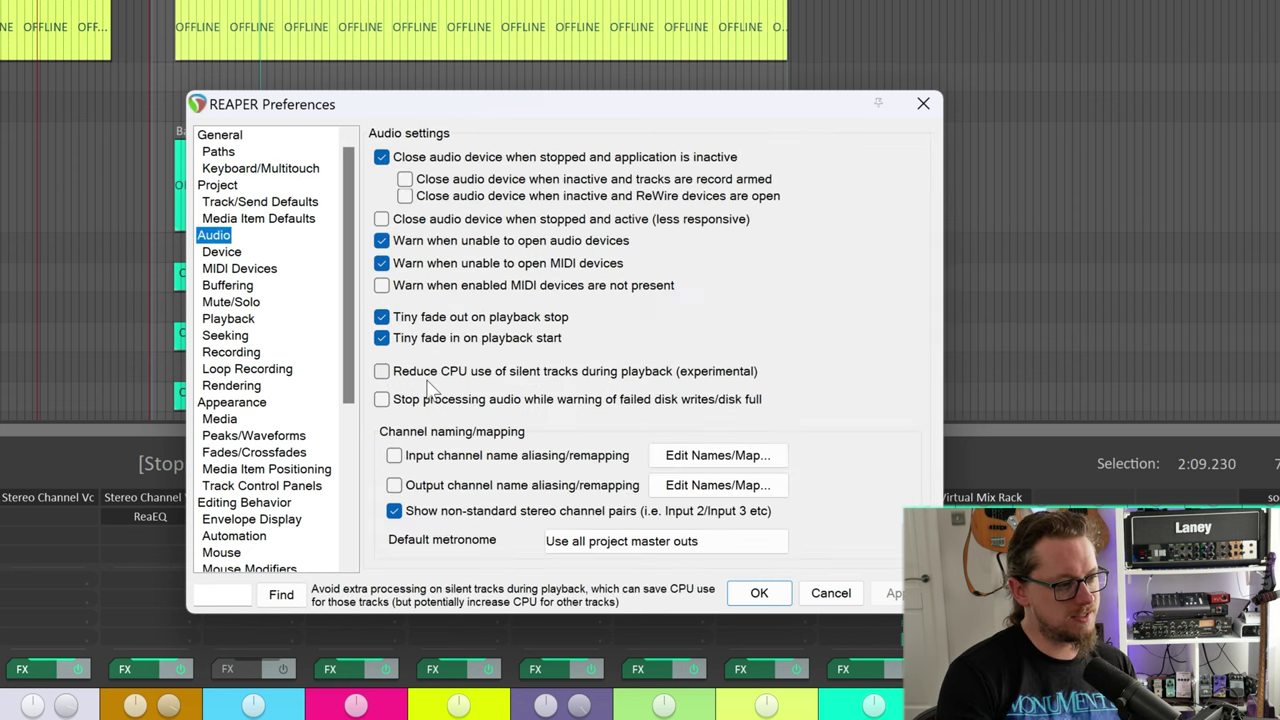
left_click(548, 374)
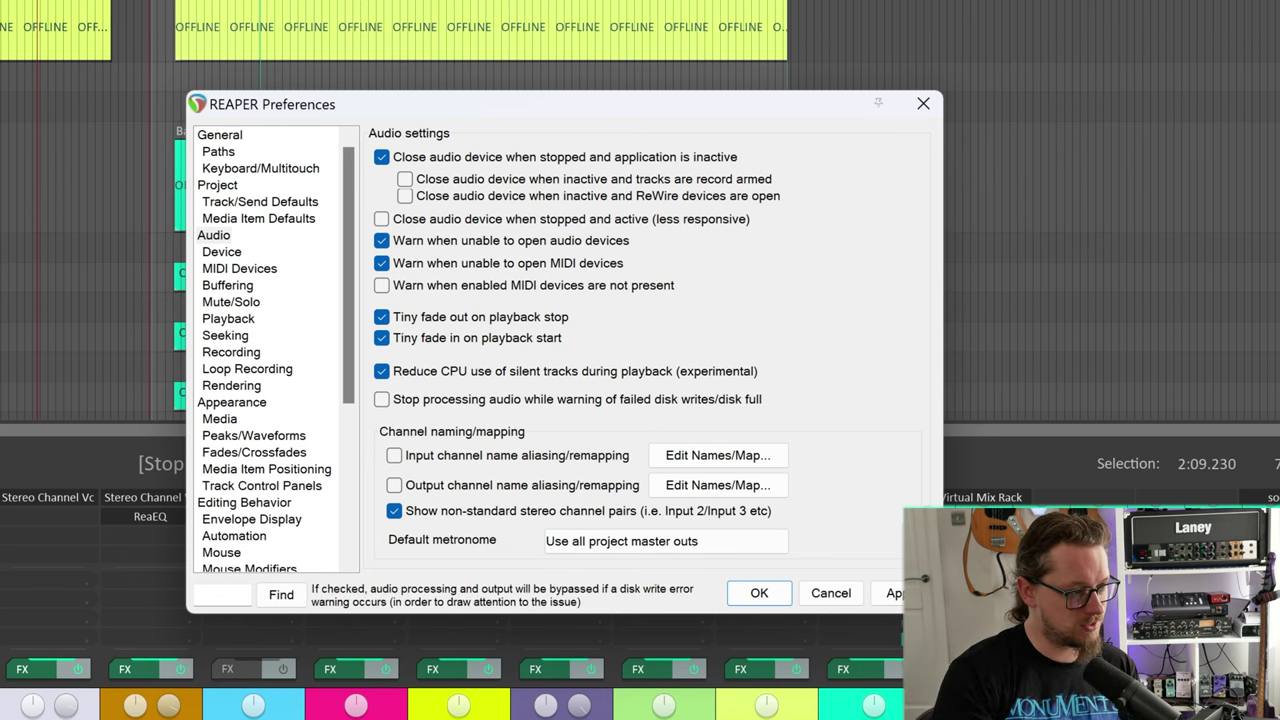
left_click(214, 253)
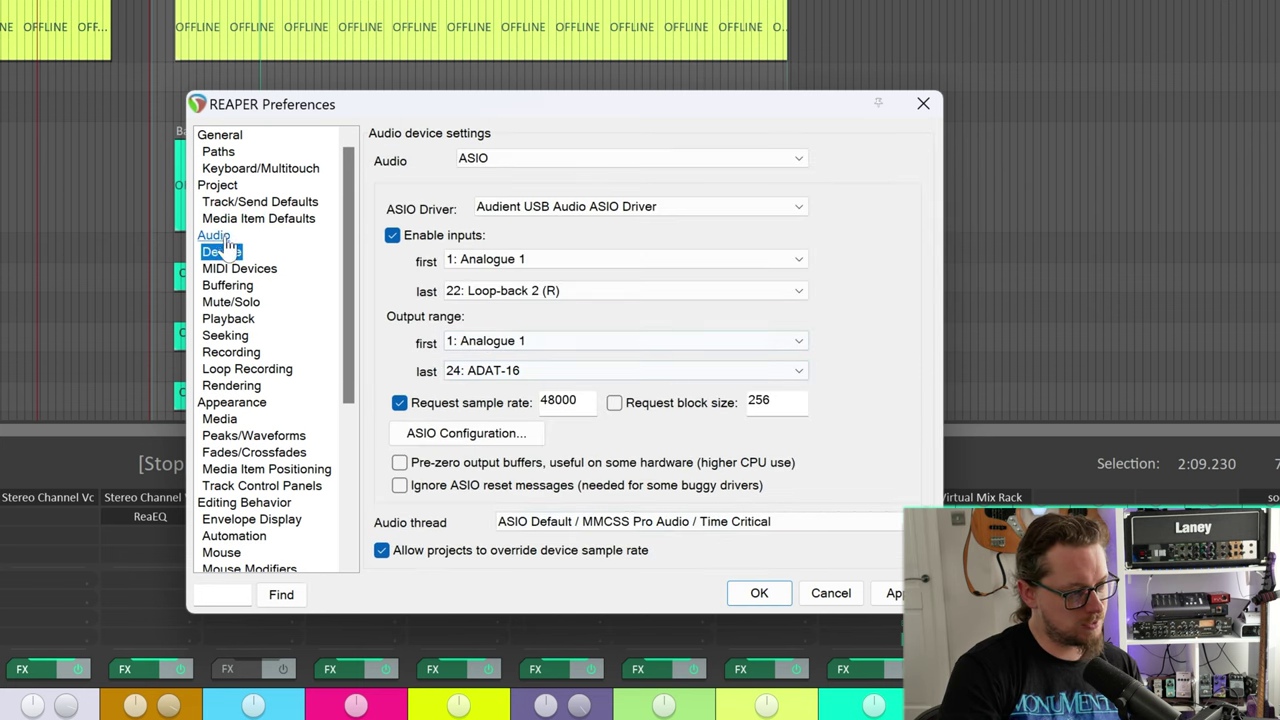
- On the Buffering page, set audio reading/processing threads to 16 instead of auto, and apply
left_click(228, 287)
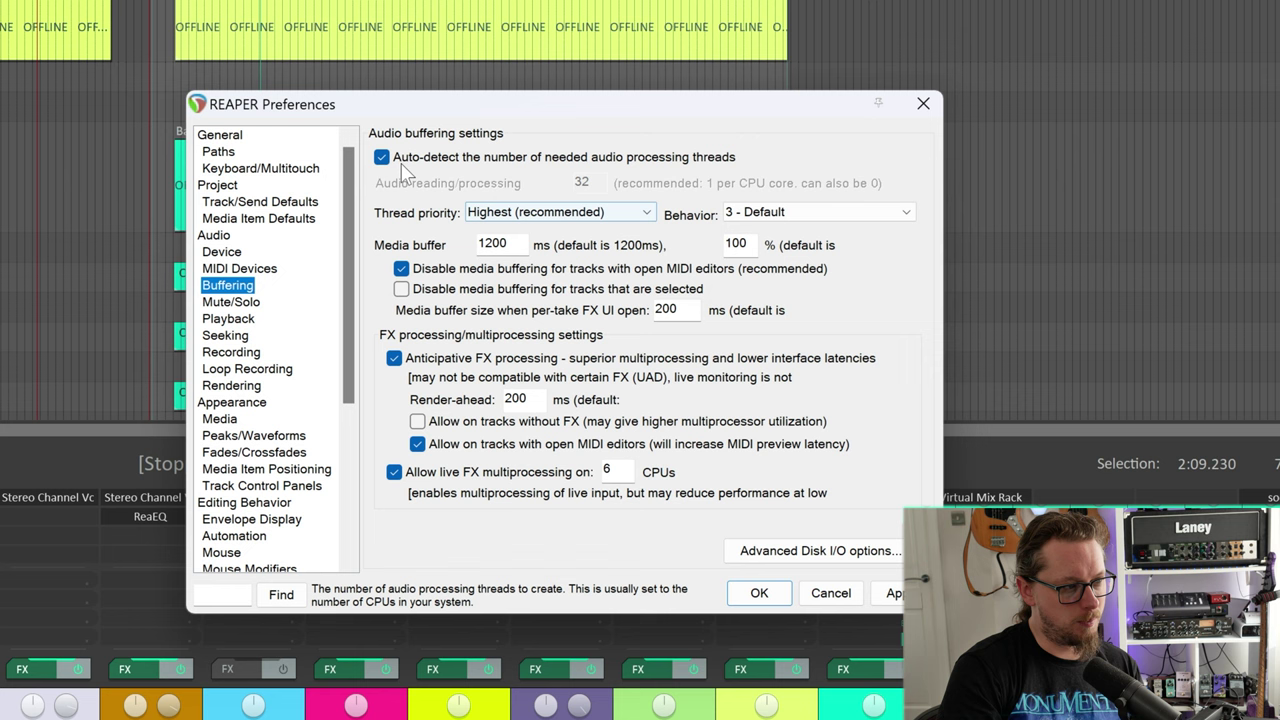
left_click(381, 158)
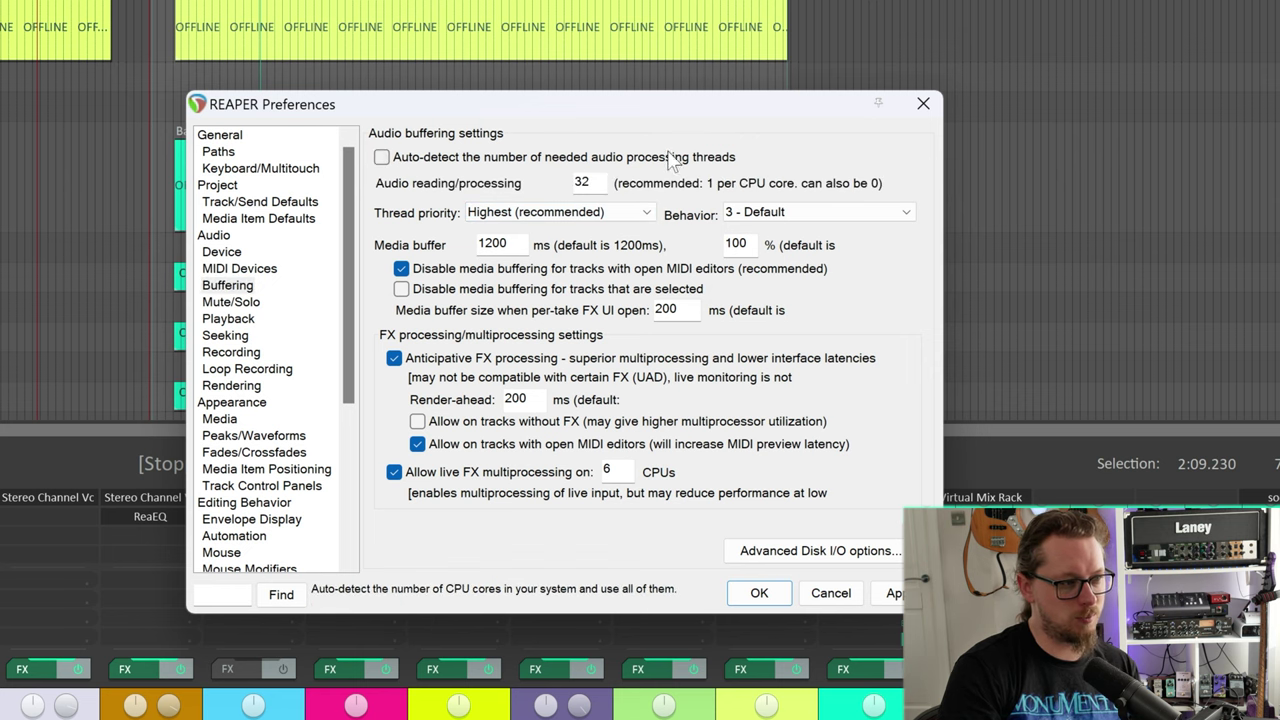
double_click(582, 182)
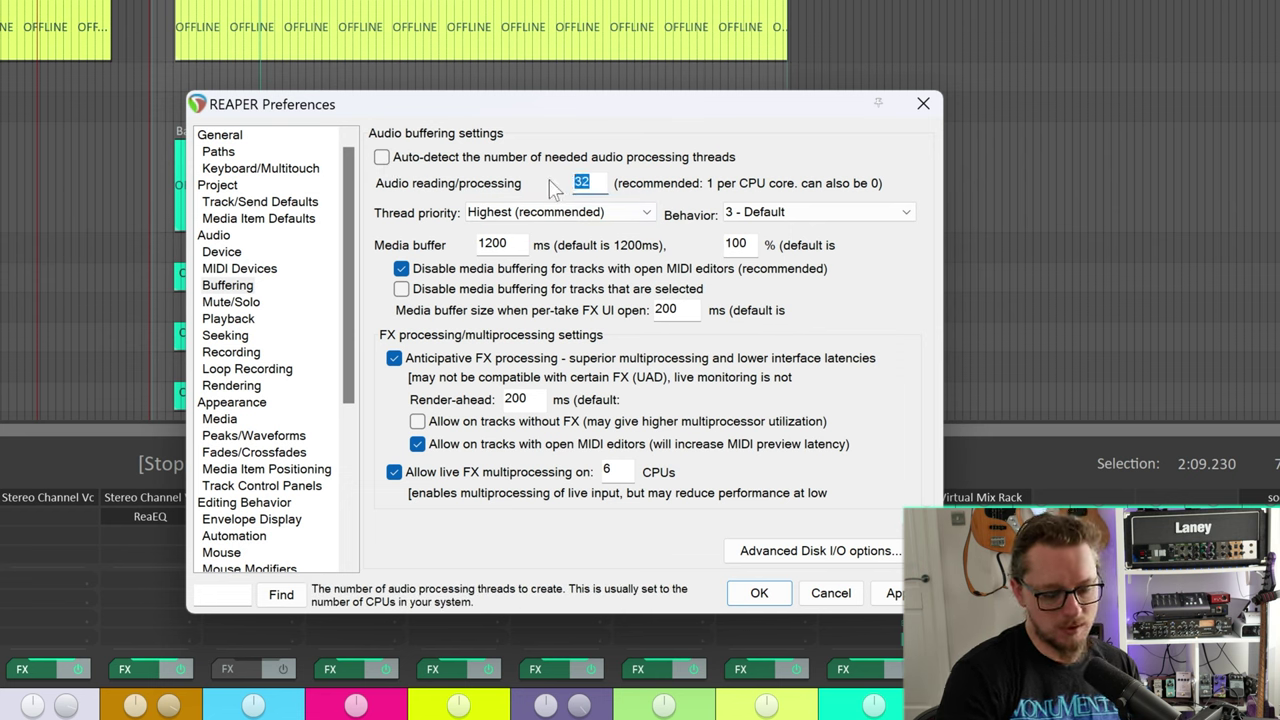
type("16")
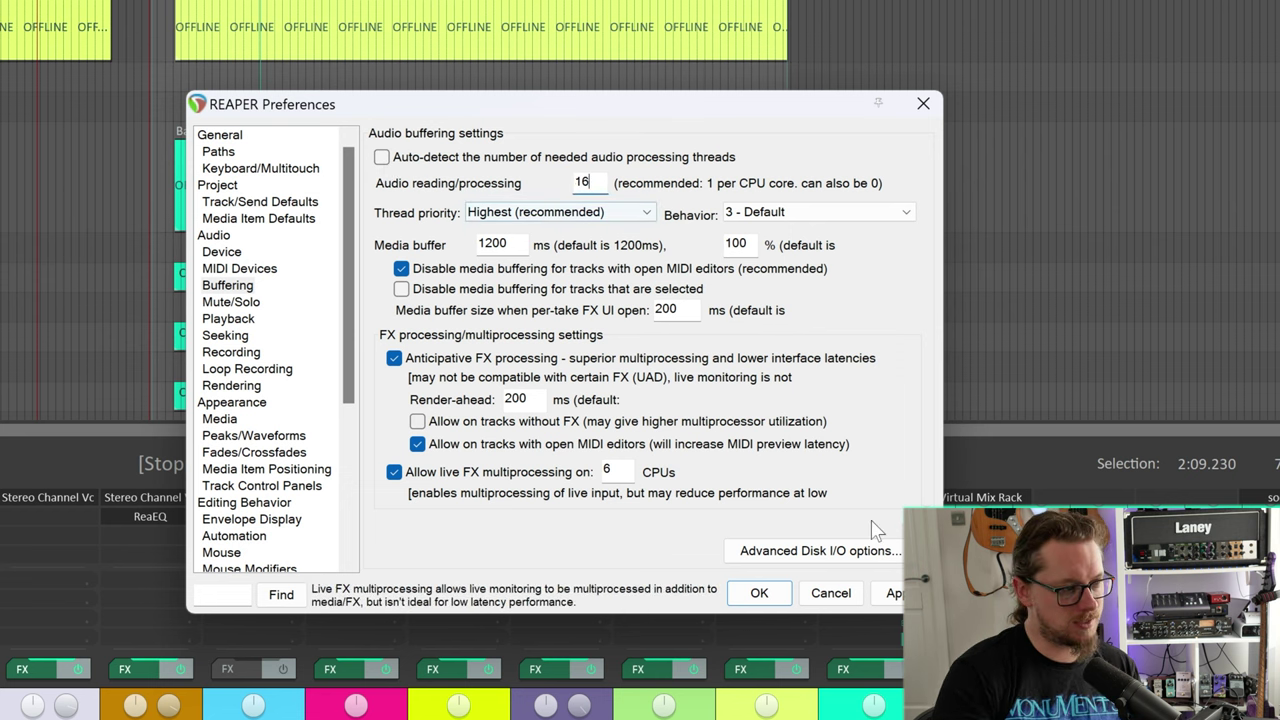
left_click(893, 592)
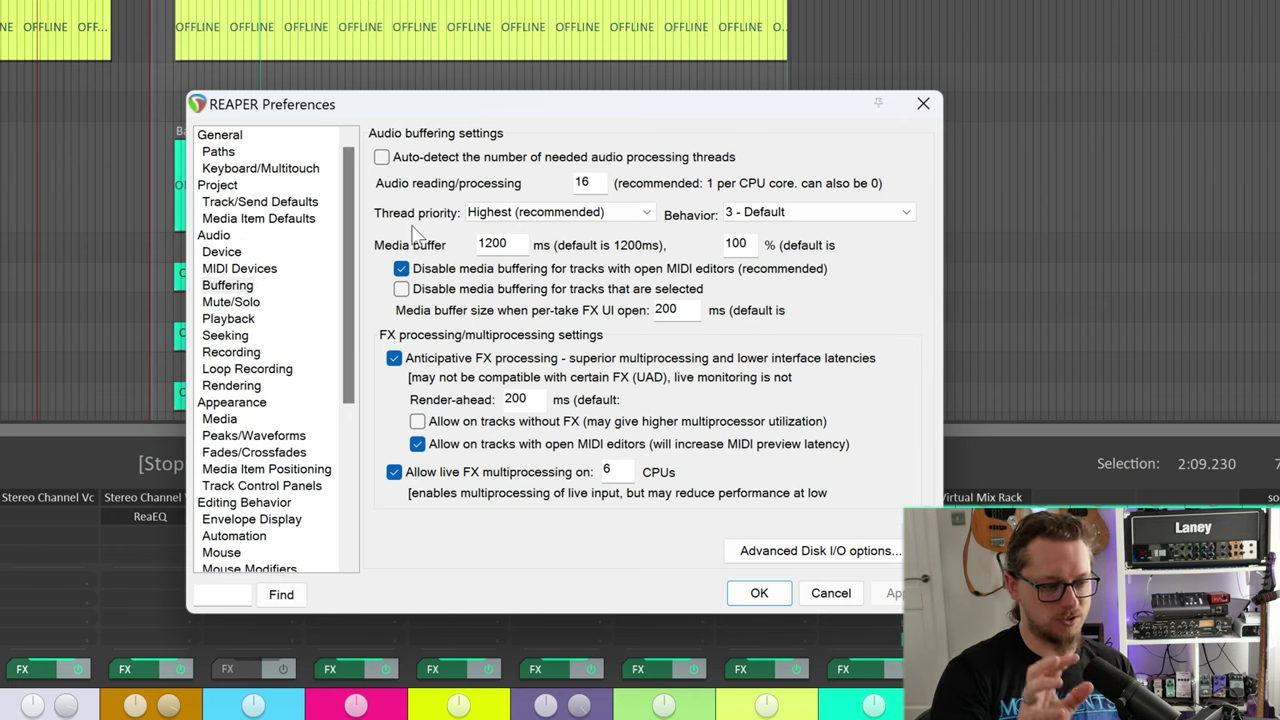
- Keep thread priority at Highest (recommended) and set thread behavior to 8 - Aggressive
left_click(500, 220)
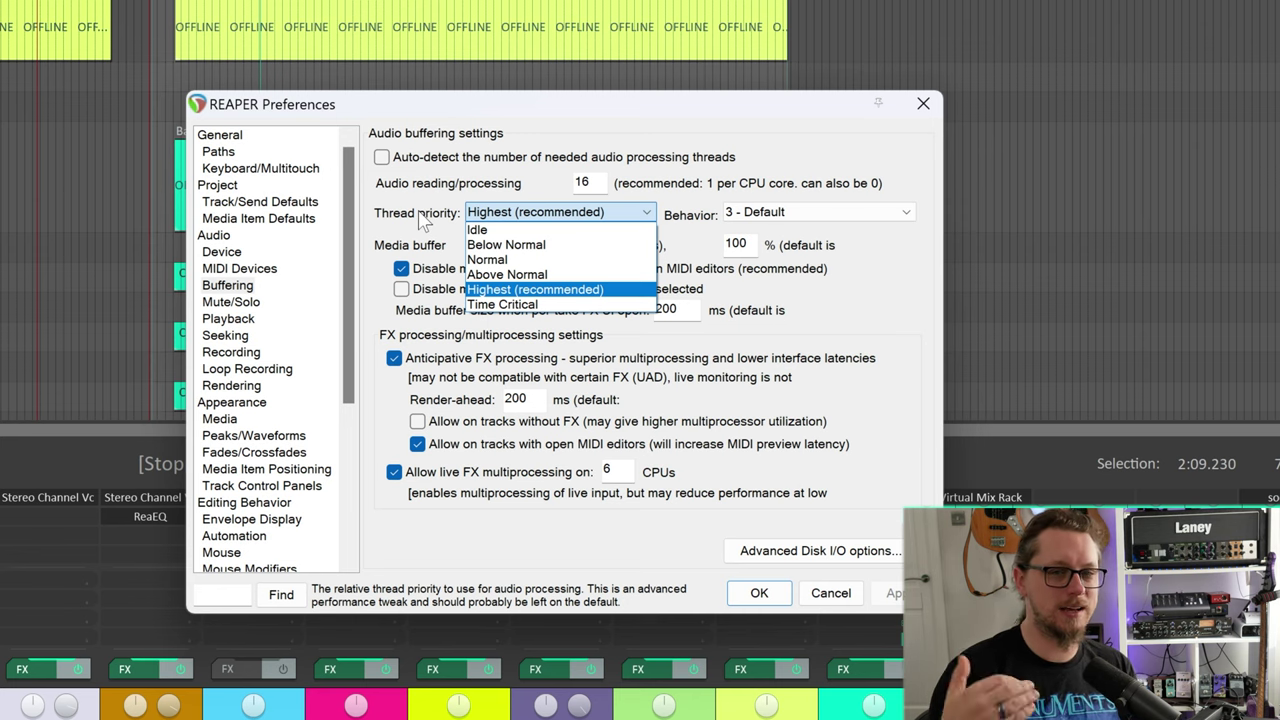
left_click(425, 220)
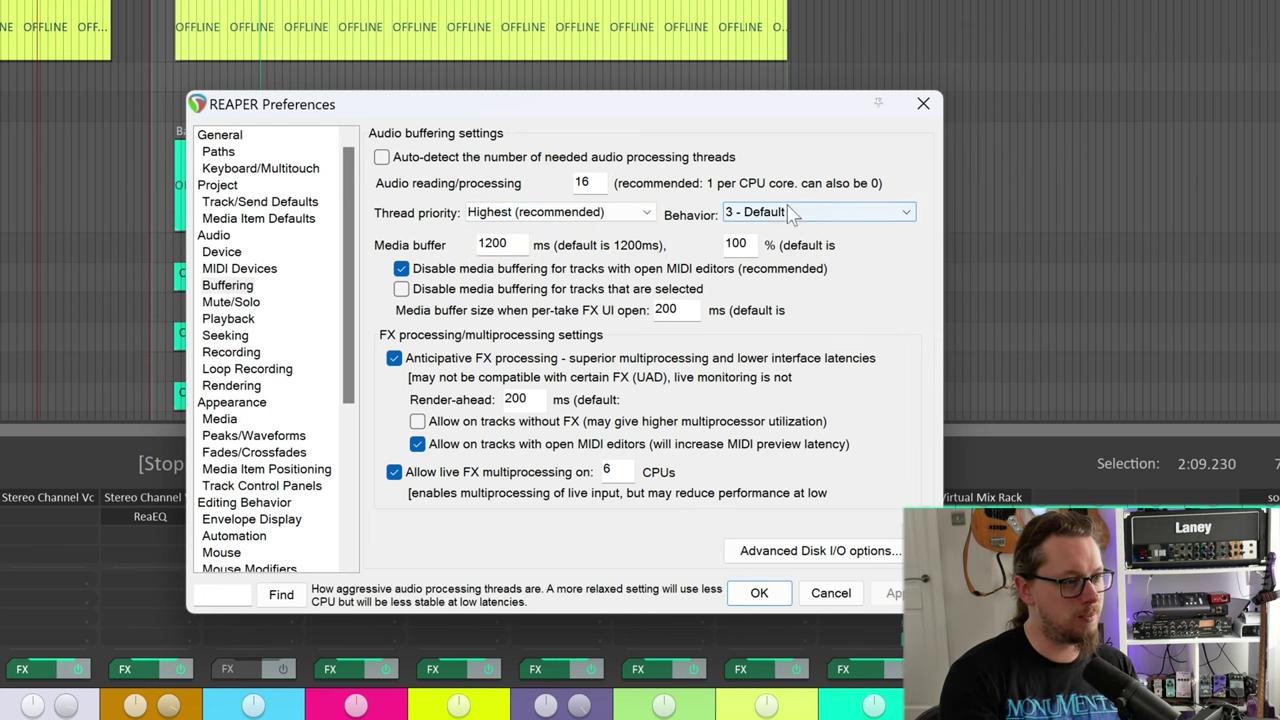
left_click(790, 213)
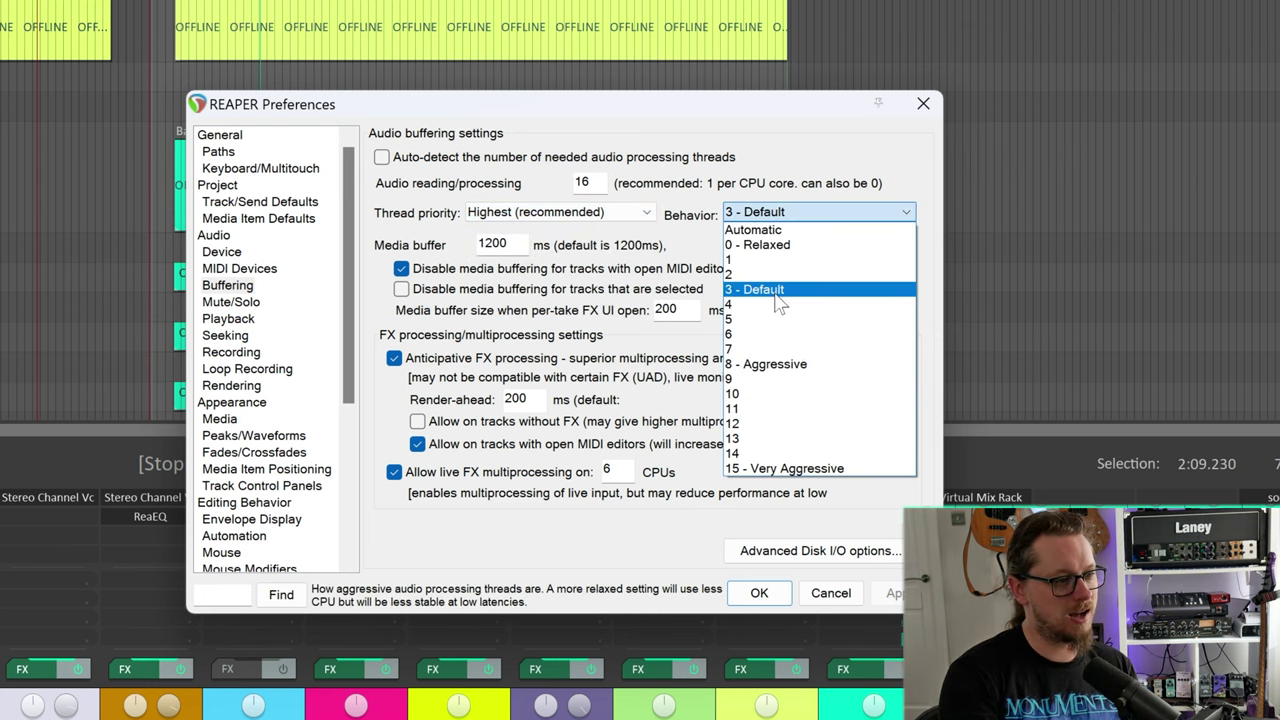
left_click(793, 367)
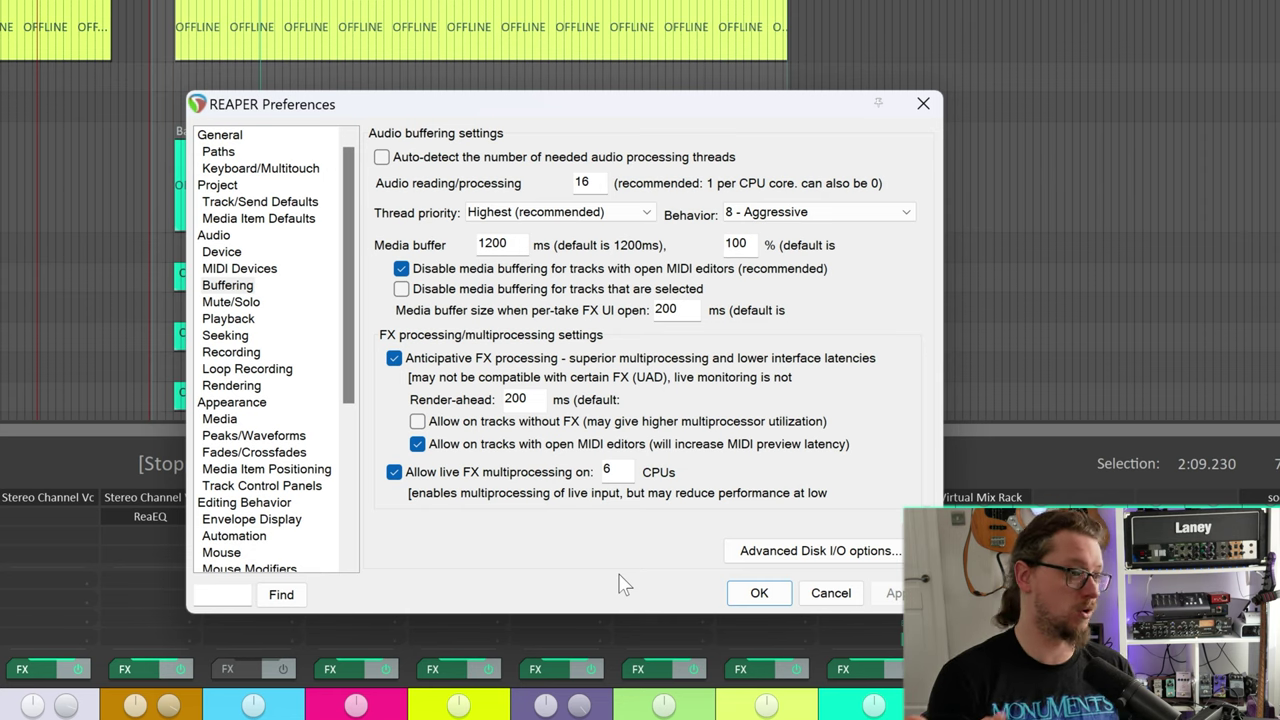
left_click(790, 212)
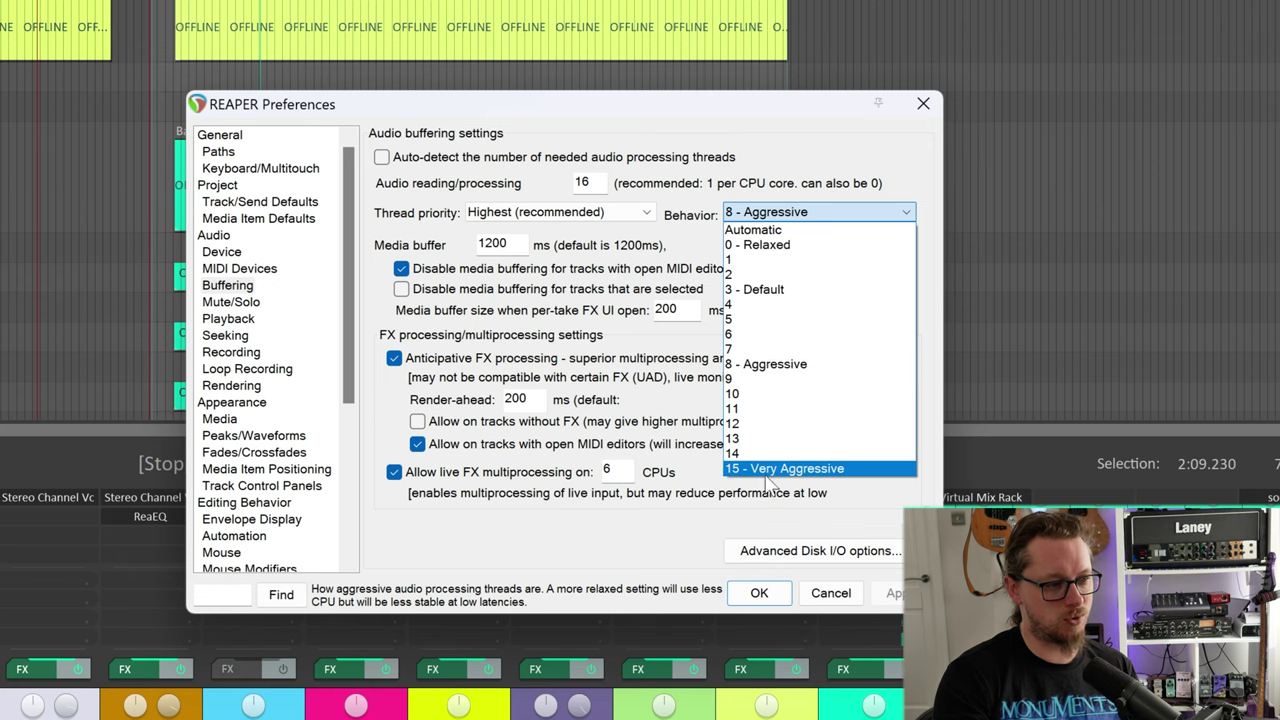
left_click(645, 555)
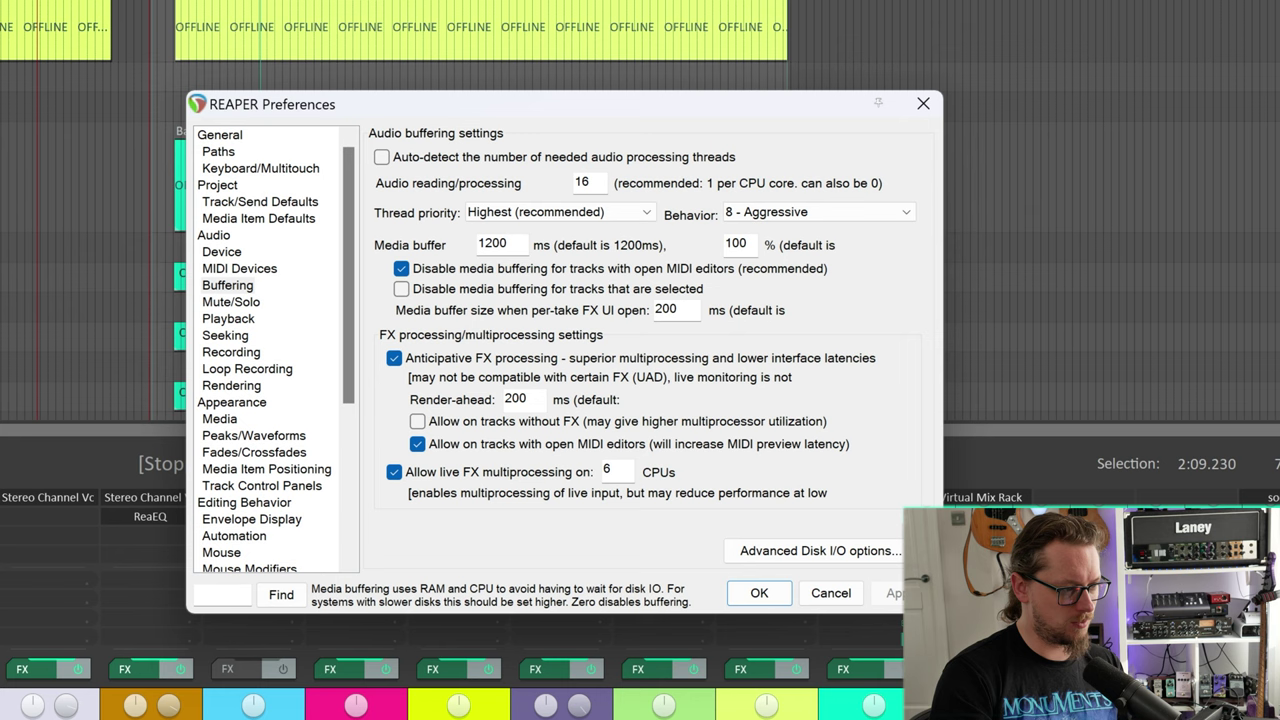
- Set the media buffer to 2400 ms and stop disabling buffering for tracks with open MIDI editors
double_click(492, 244)
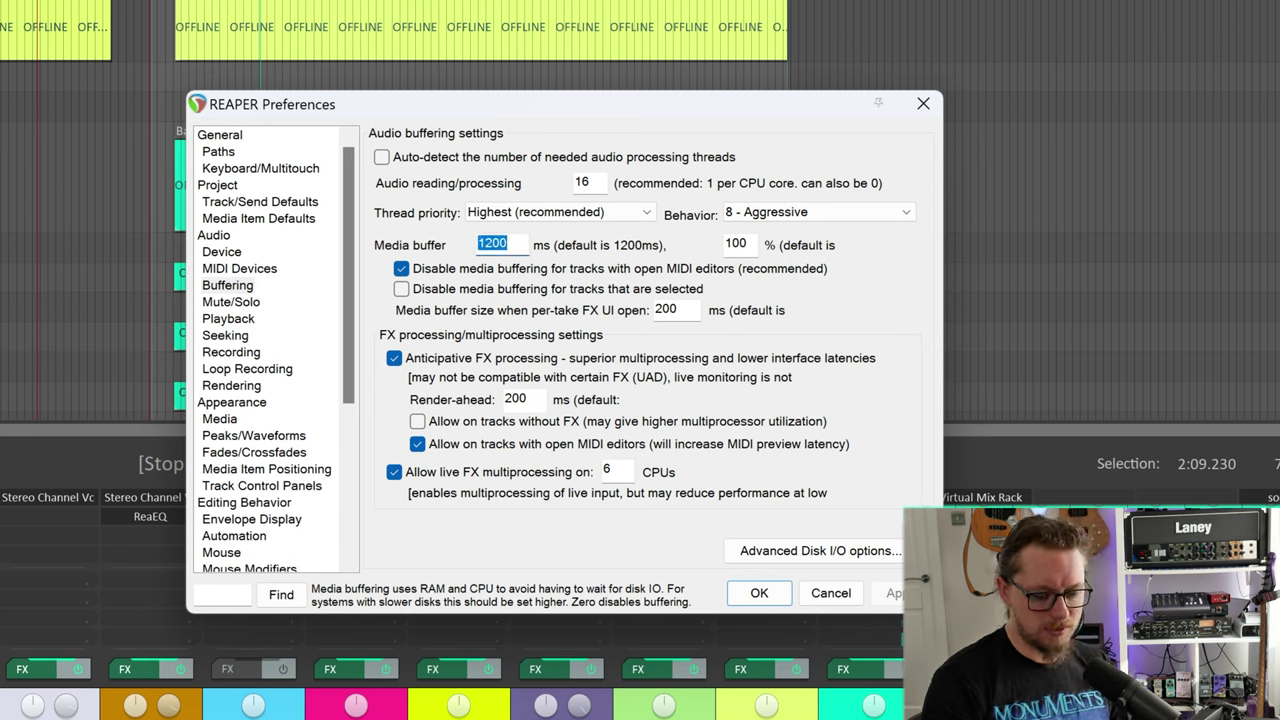
type("2400")
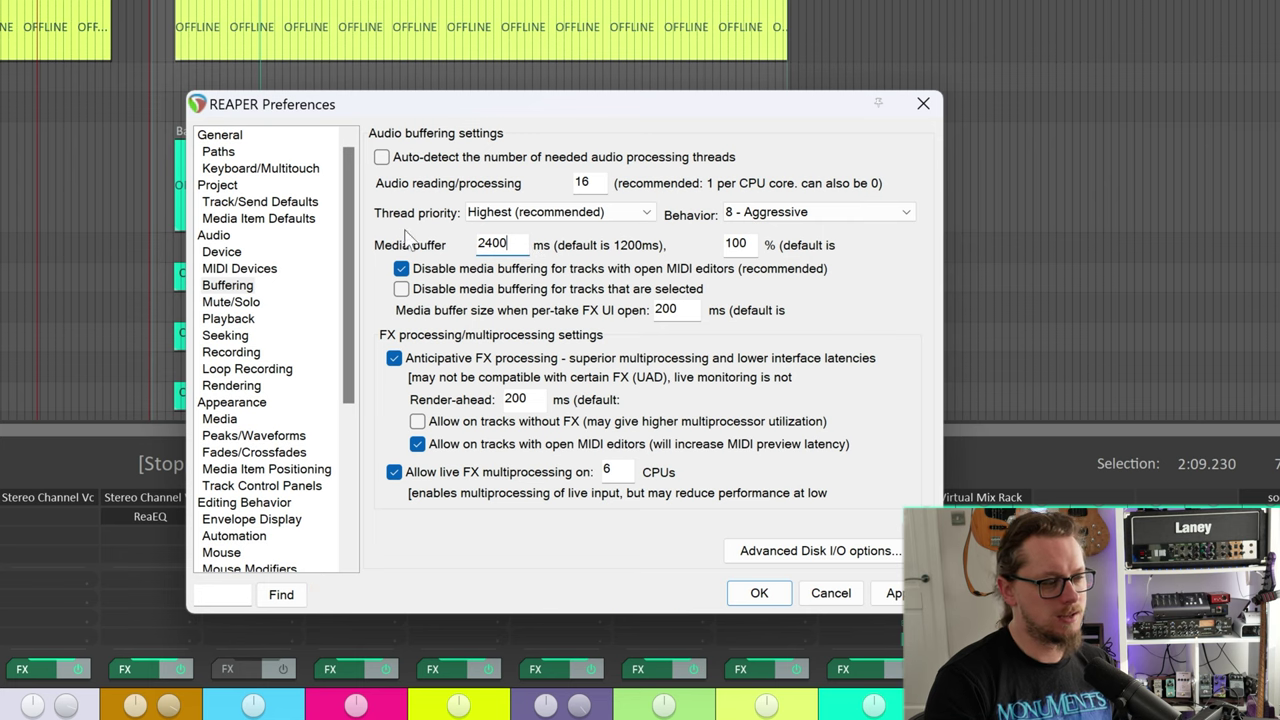
left_click(225, 12)
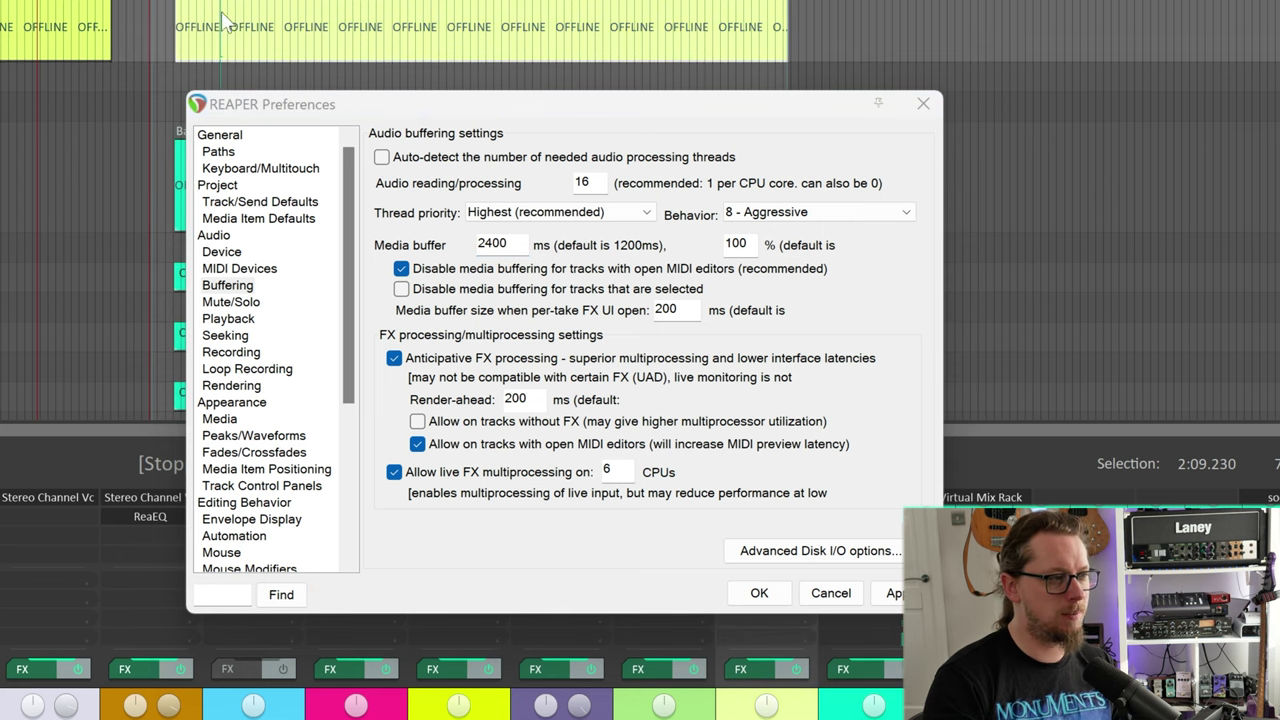
left_click_drag(376, 107, 359, 108)
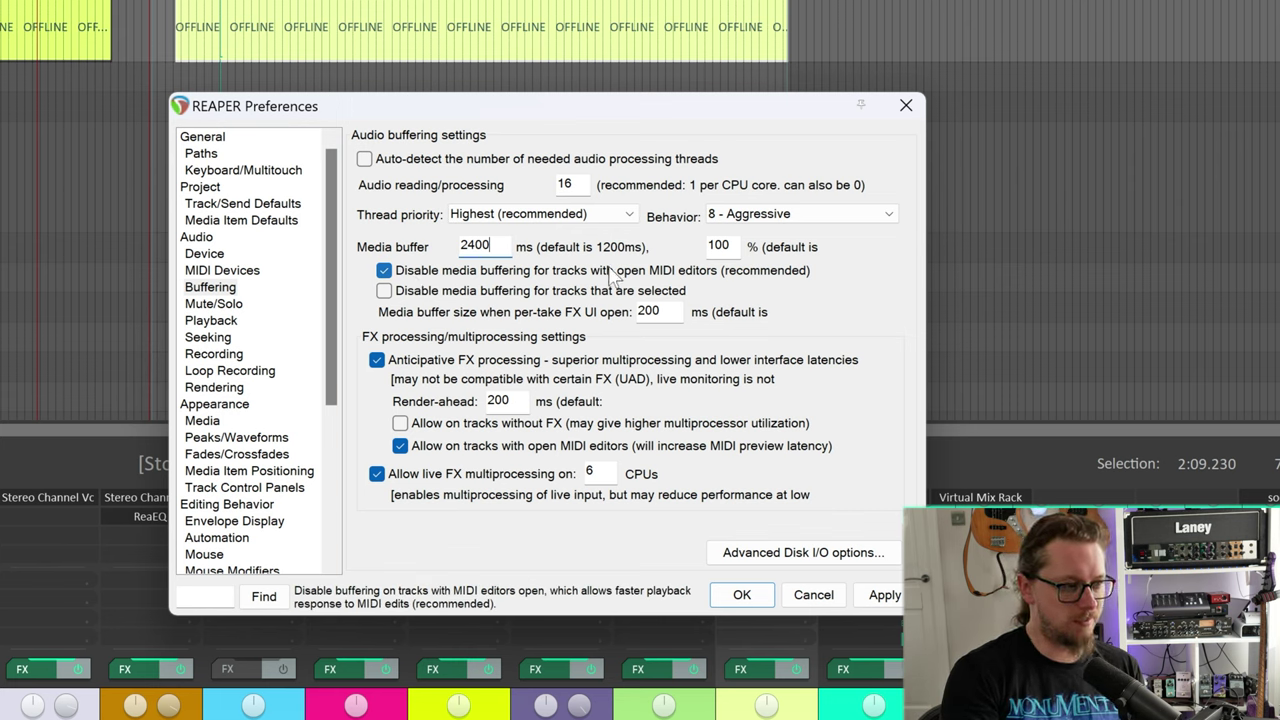
left_click(384, 271)
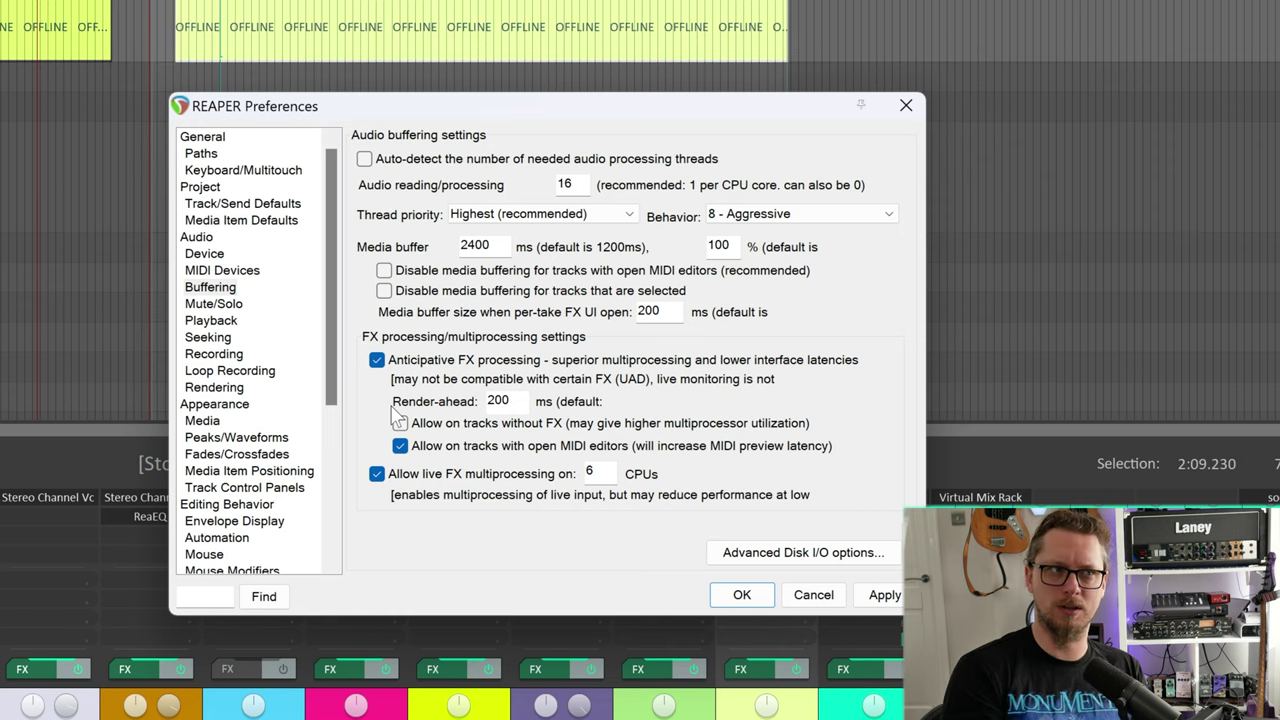
- Set render-ahead to 400 ms and allow anticipative FX on tracks without FX
double_click(497, 400)
type("400")
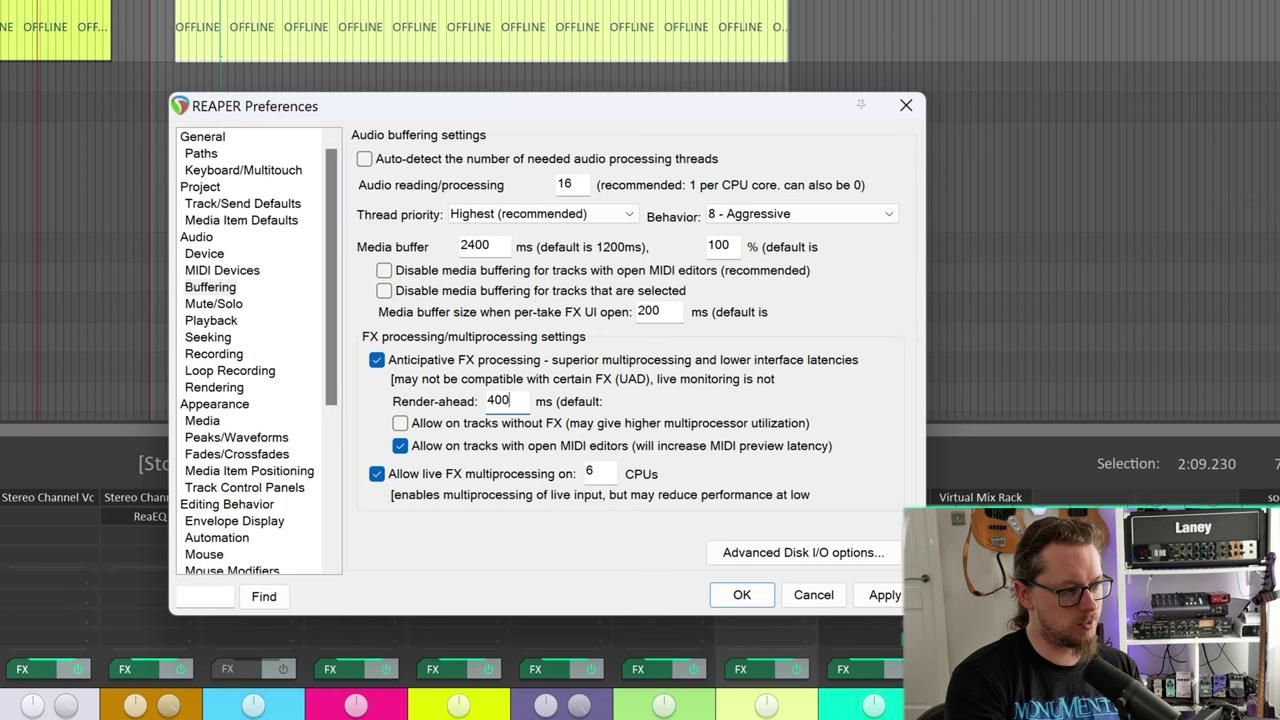
left_click(400, 423)
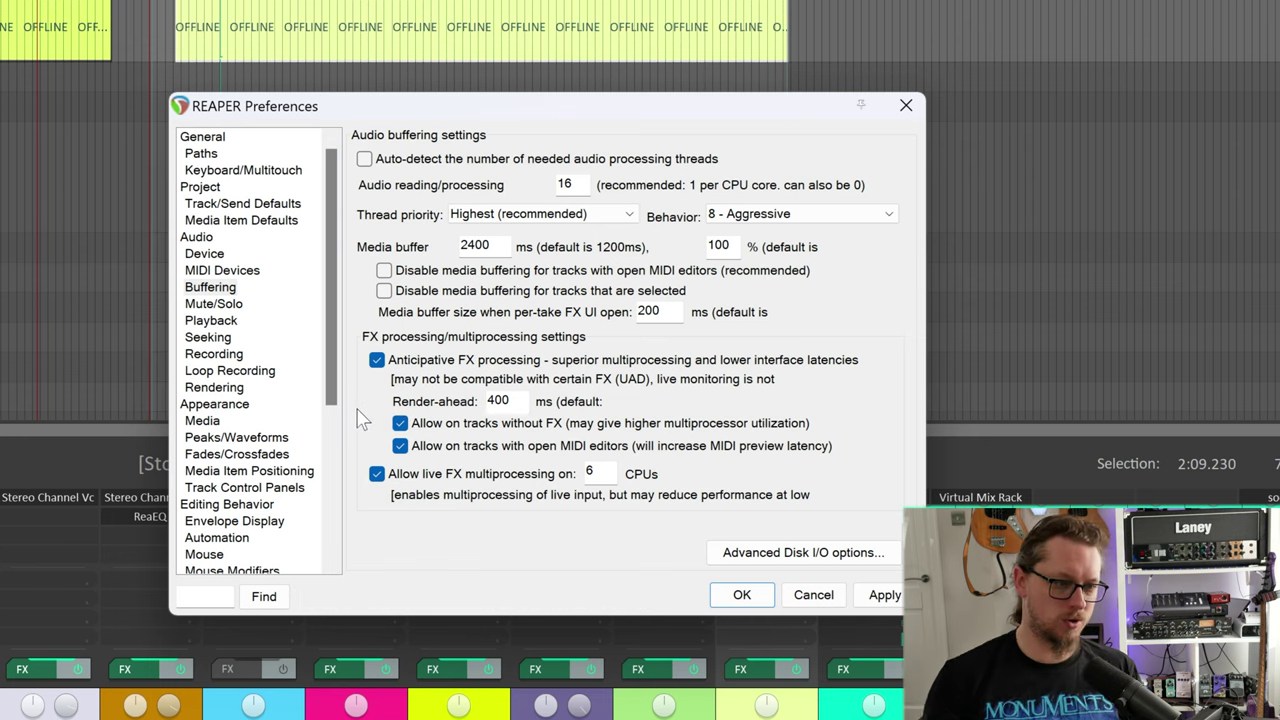
mouse_move(448, 450)
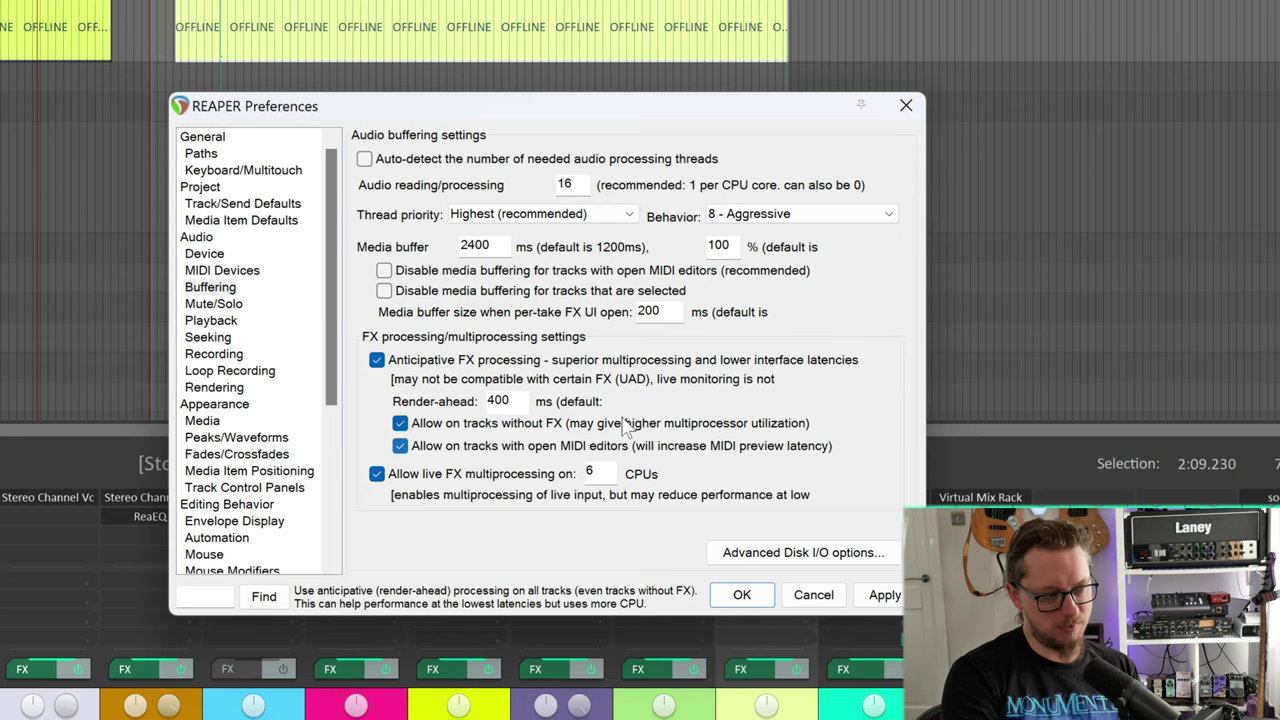
mouse_move(410, 483)
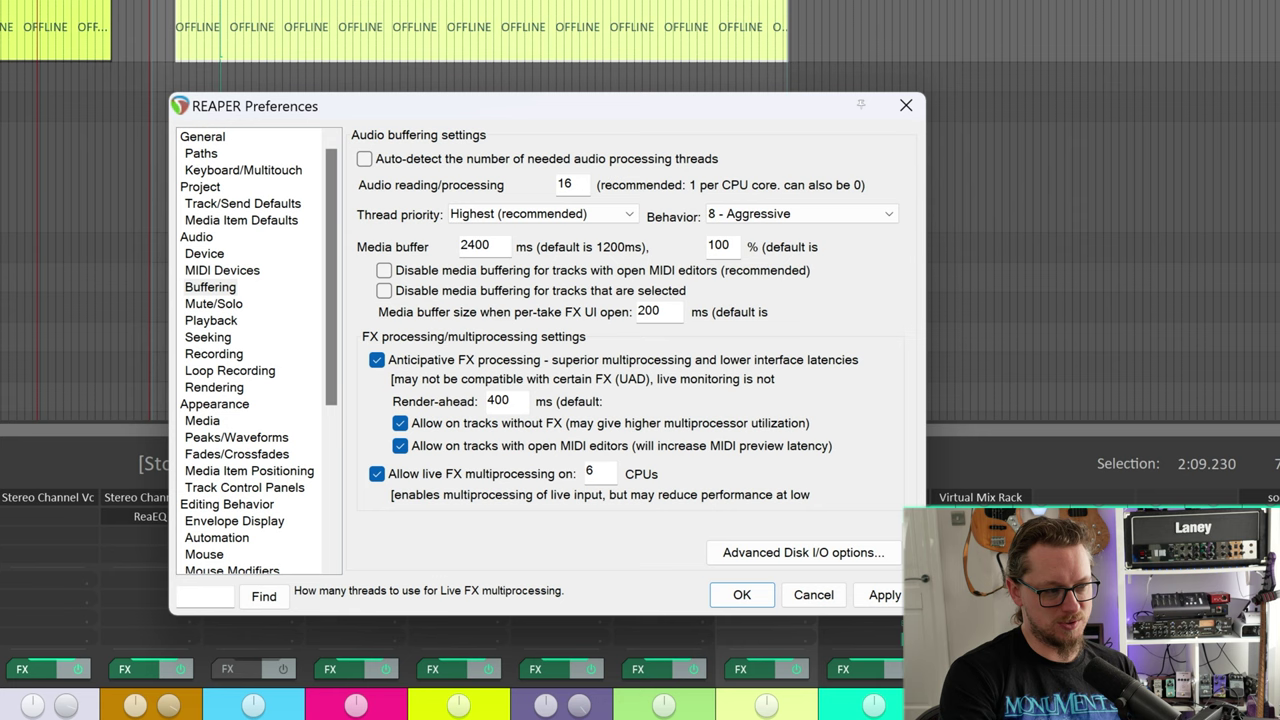
left_click(590, 472)
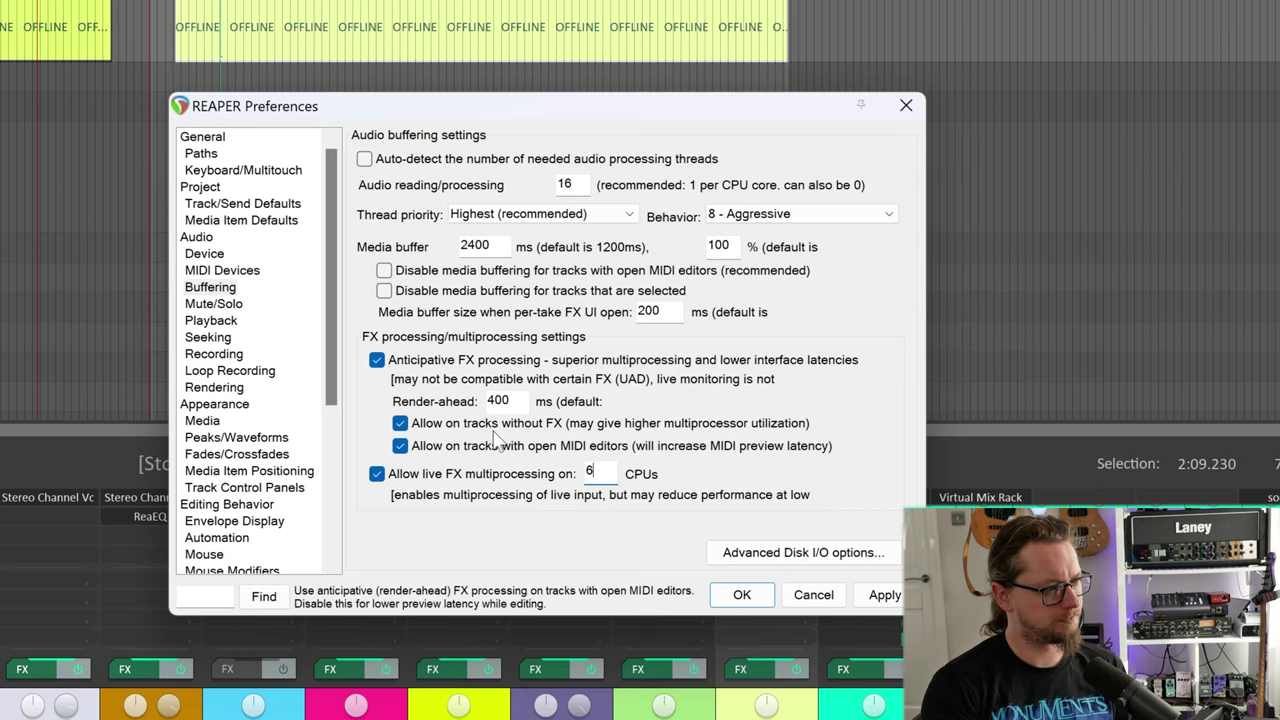
left_click(214, 387)
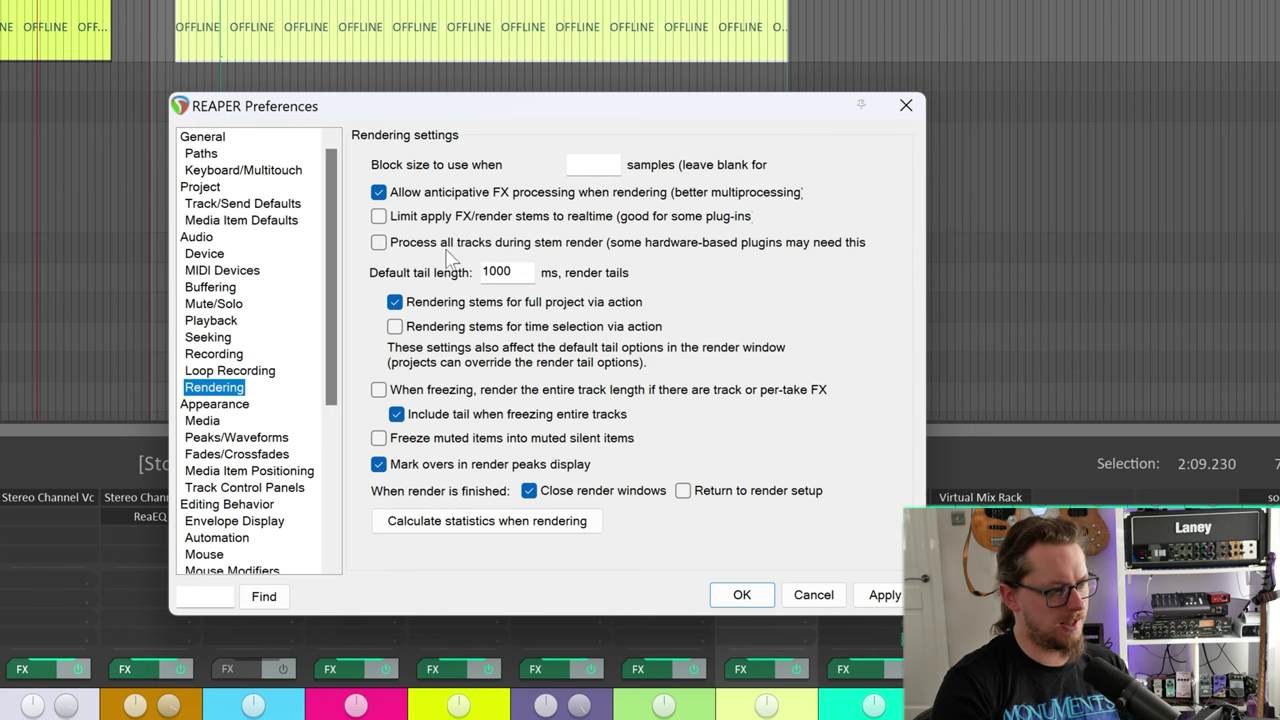
- Set the render block size to 1024 samples and process all tracks during stem render
mouse_move(466, 166)
left_click(584, 164)
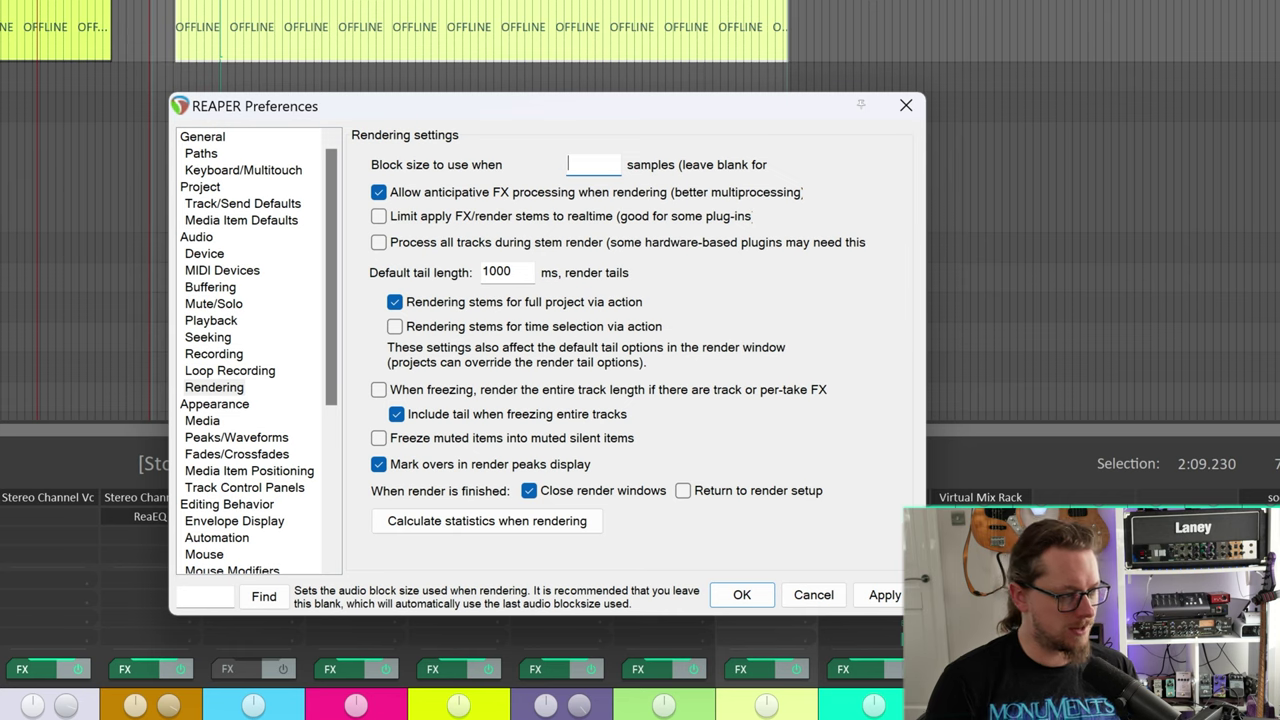
type("1")
key("BackSpace")
type("1024")
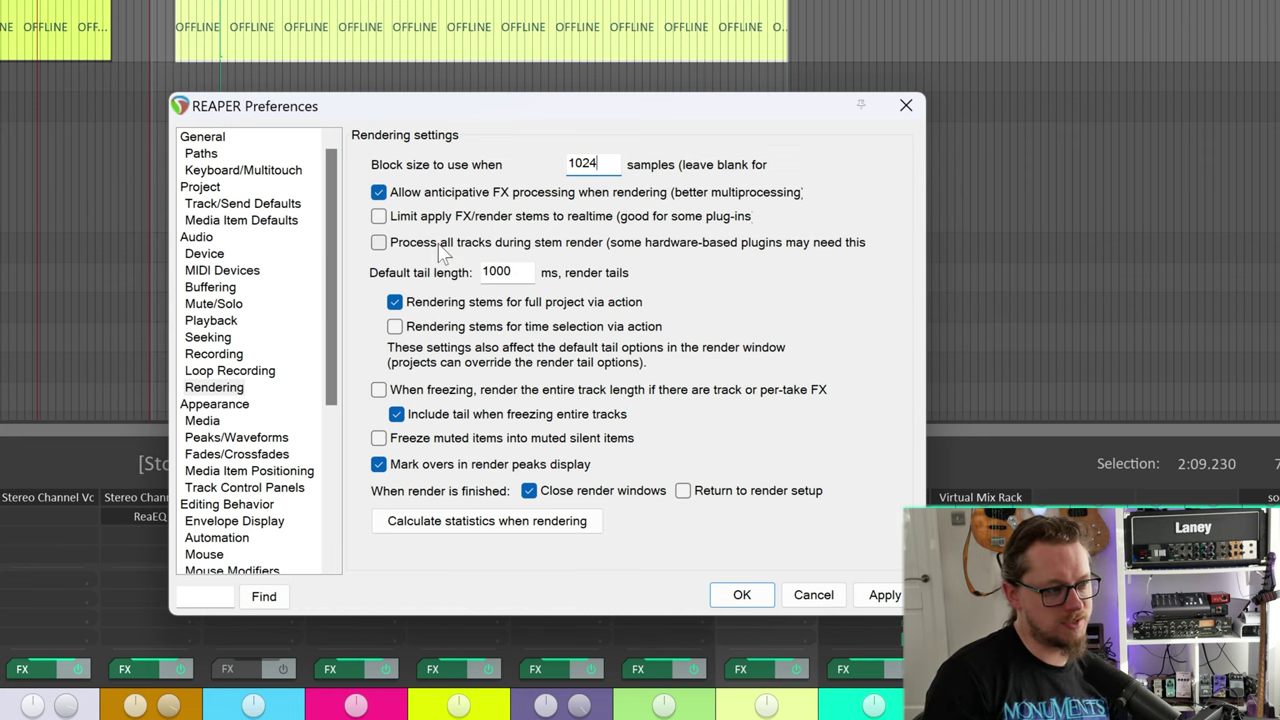
left_click(379, 243)
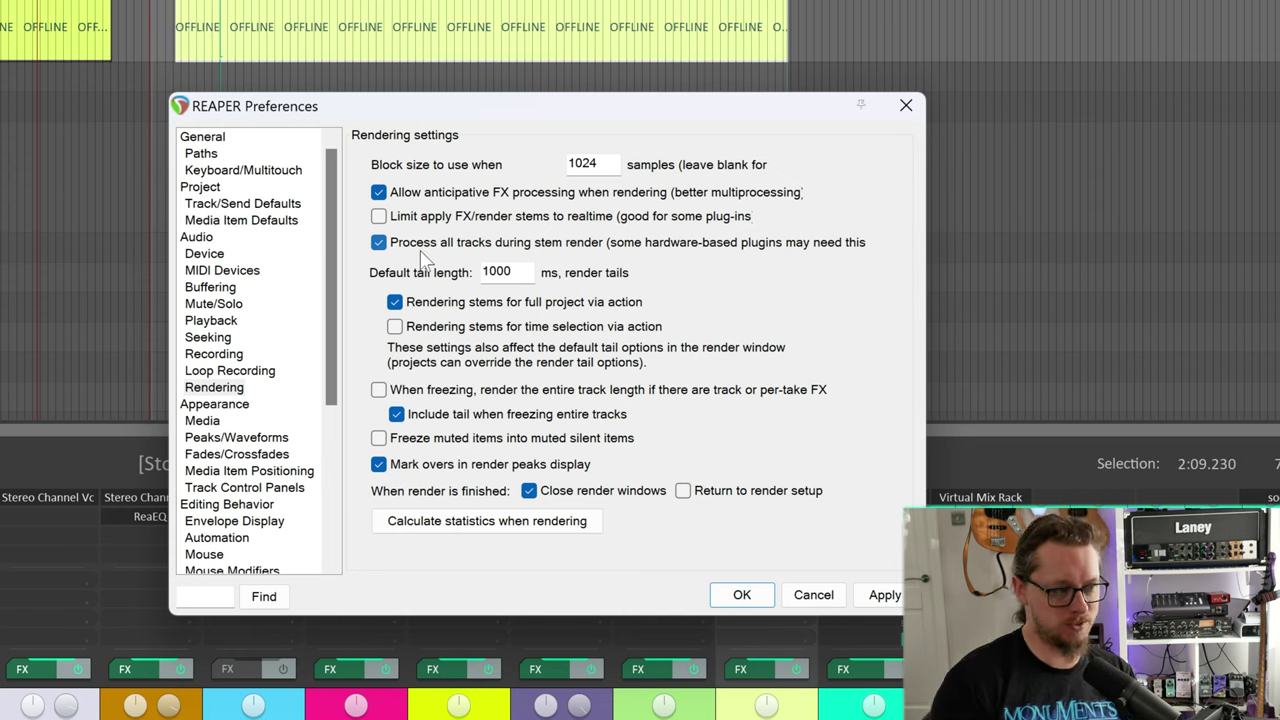
- Show the Plug-ins > Compatibility preferences page, with 'Pre-zero plug-in output buffers' checked
scroll(240, 400, "down", 5)
left_click(220, 437)
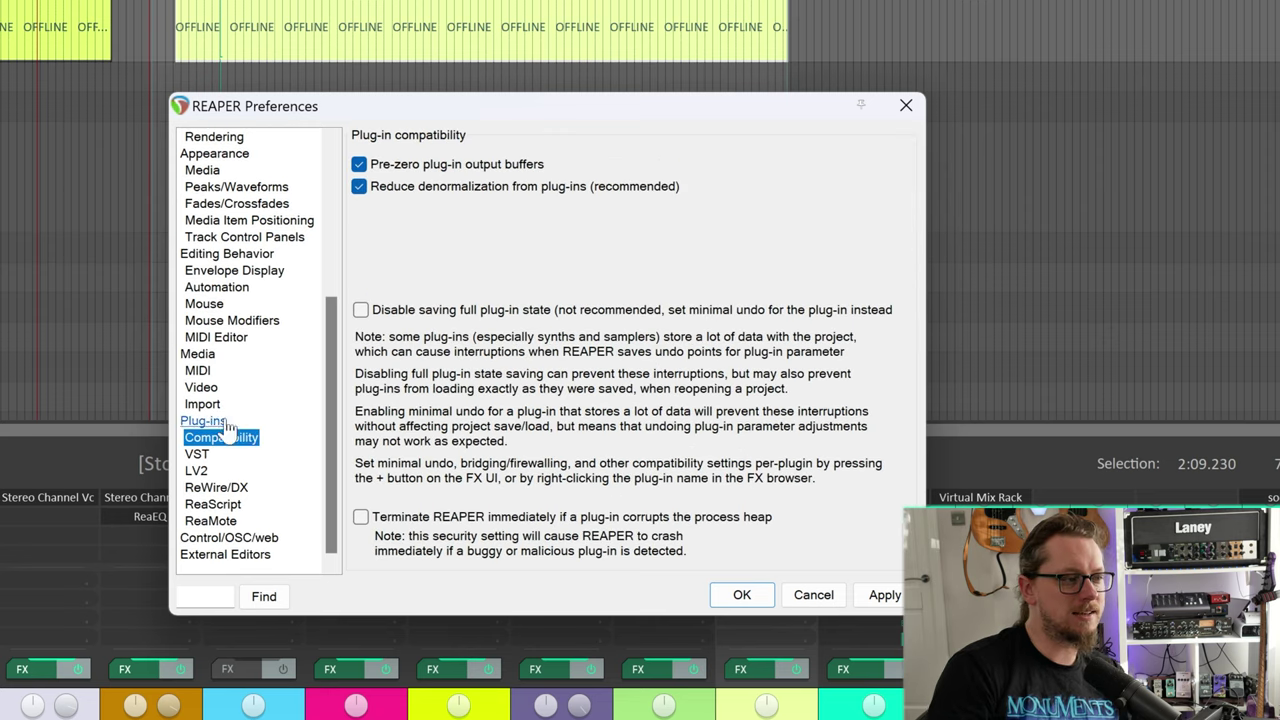